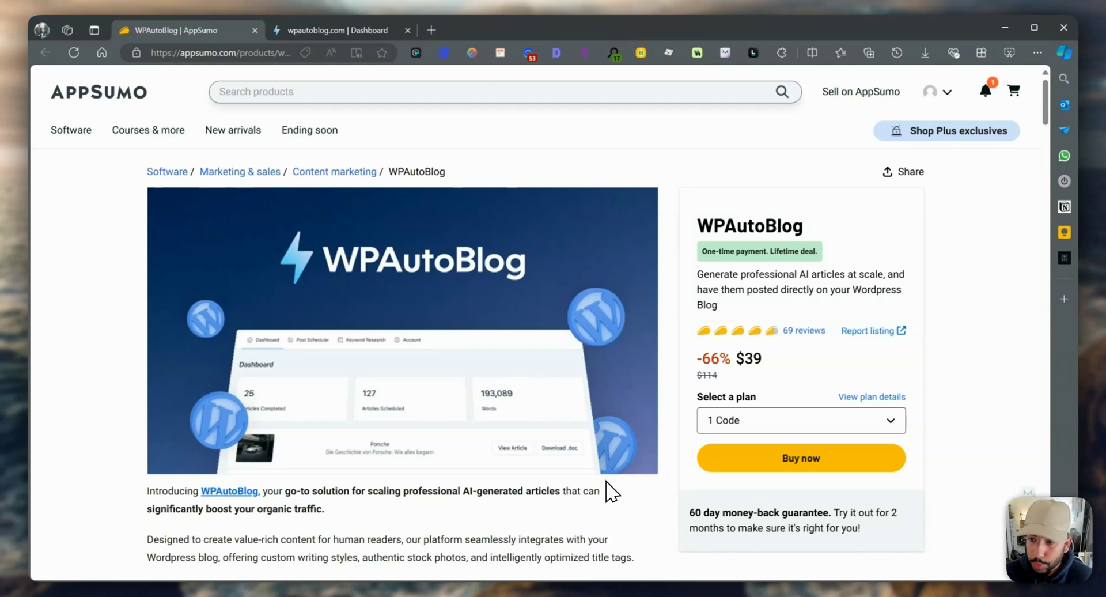
- Look through the WPAutoBlog deal page from the introduction to the plan comparison, checking the features included in Plan 1
mouse_move(660, 465)
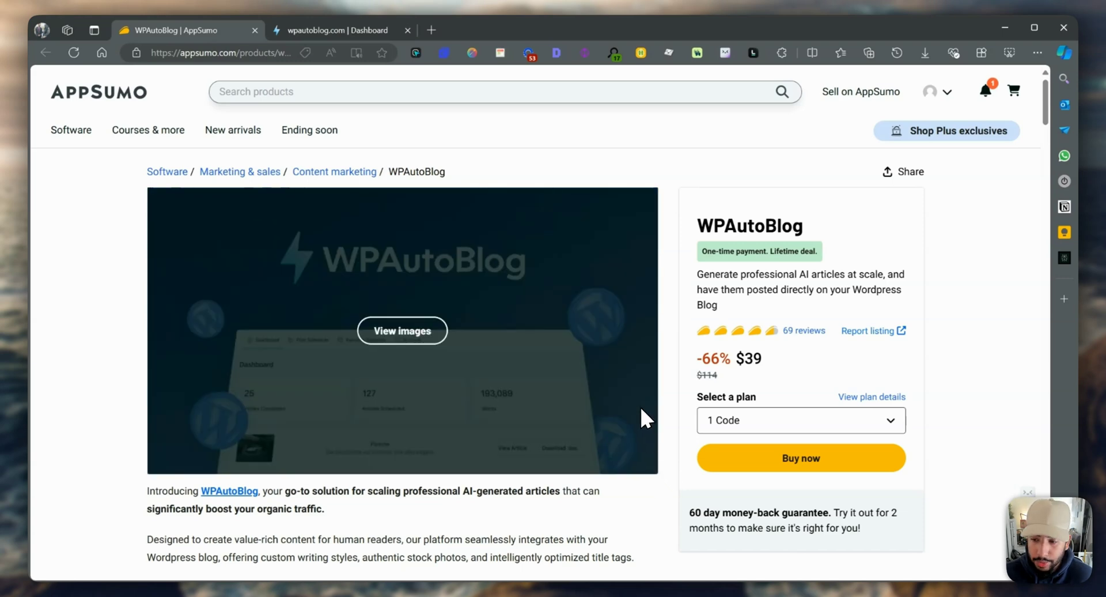
scroll(639, 414, down, 3)
scroll(563, 480, down, 5)
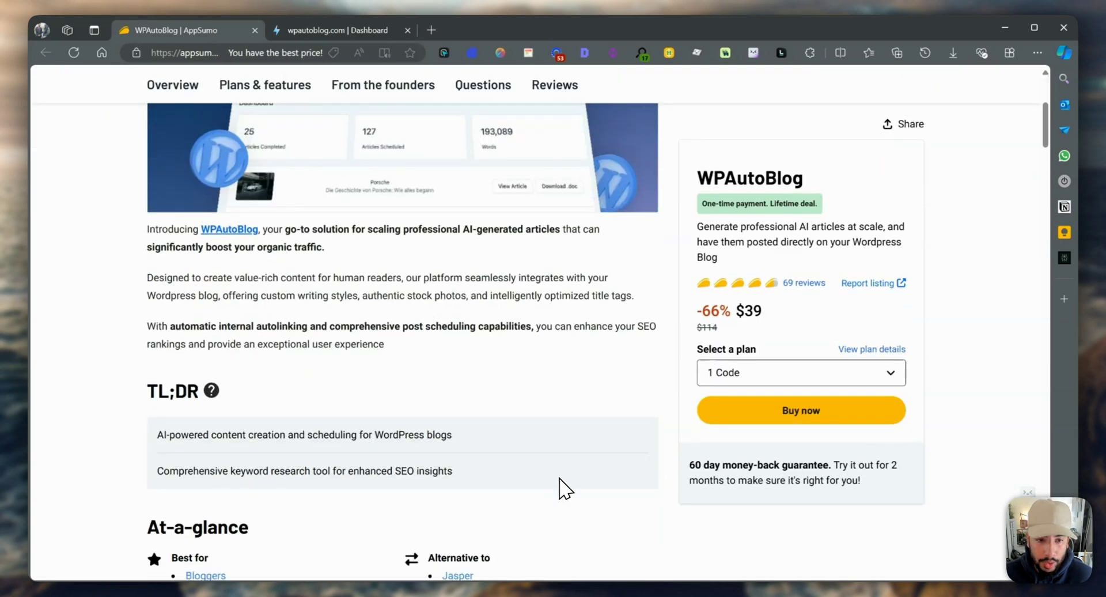
scroll(560, 478, down, 4)
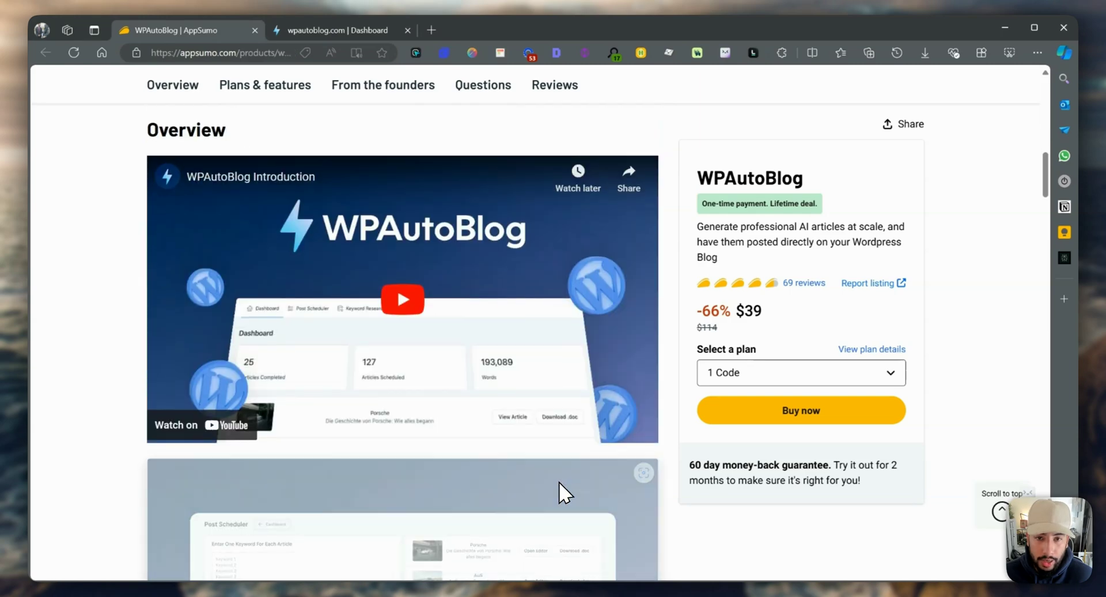
scroll(559, 483, down, 3)
scroll(559, 484, down, 12)
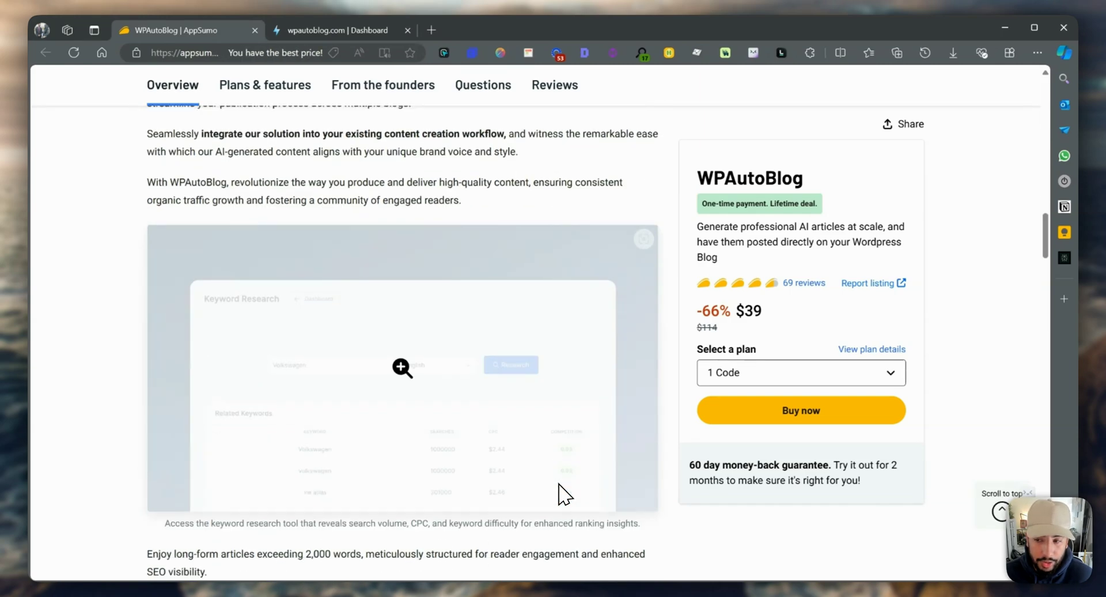
scroll(563, 494, down, 13)
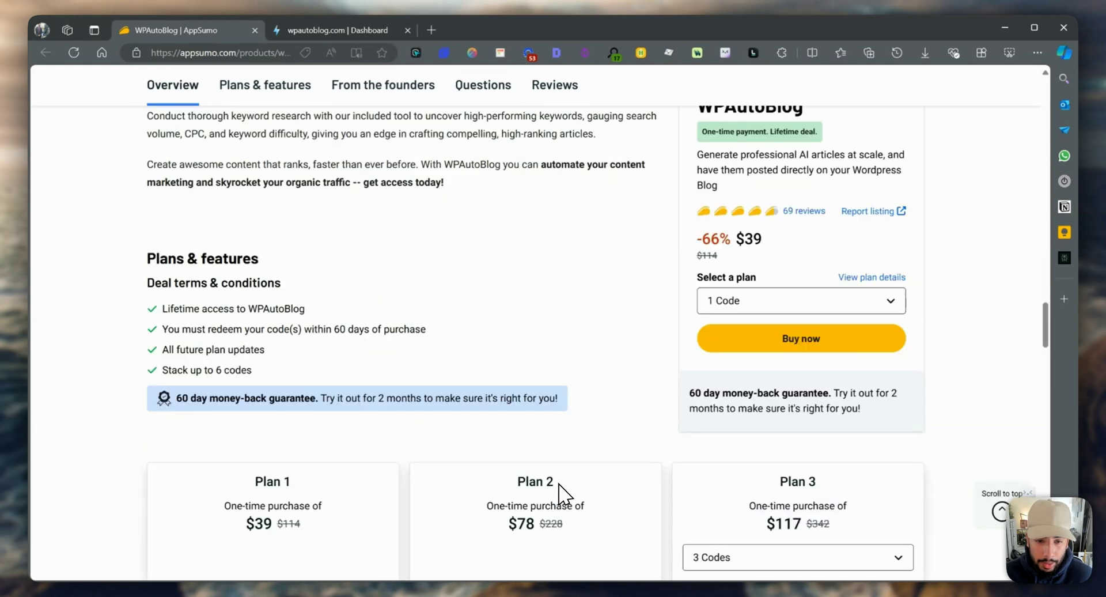
scroll(563, 494, down, 1)
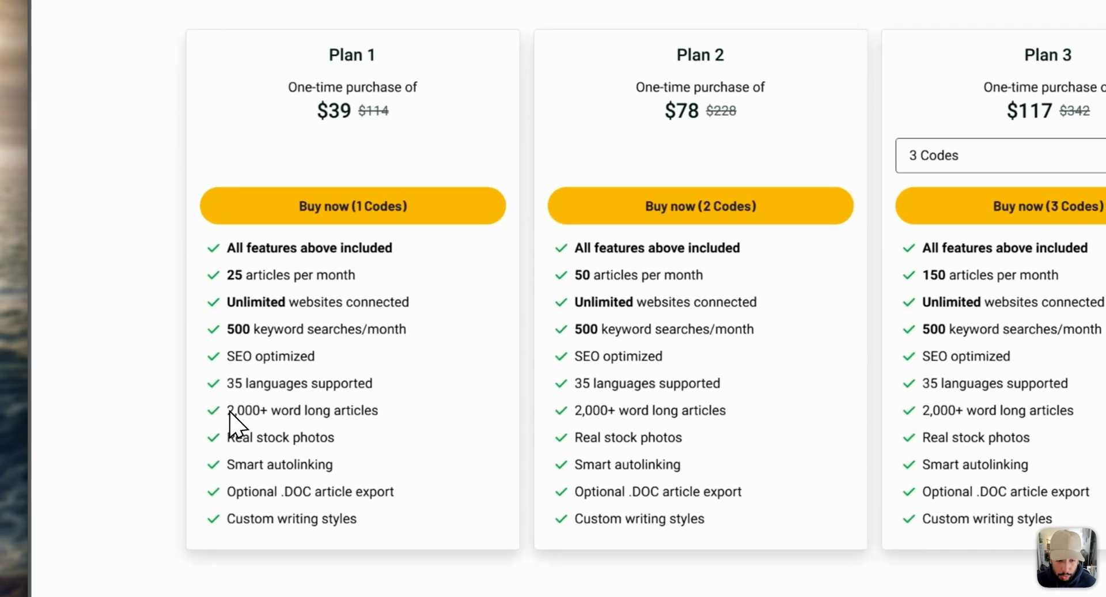
drag(183, 431, 335, 426)
click(288, 466)
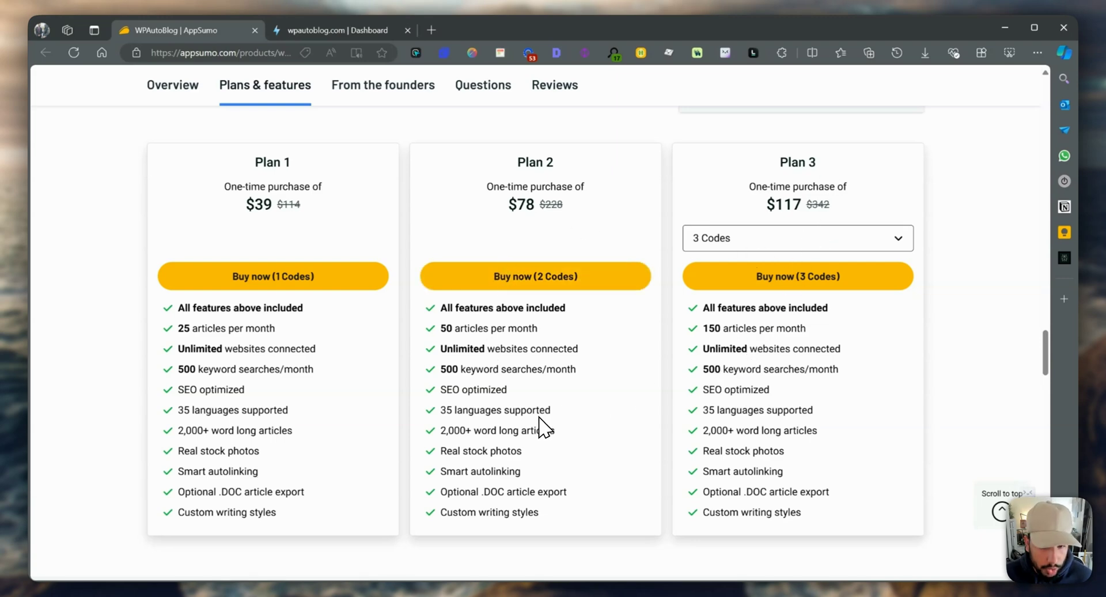
- Read the founder's answer to the BYOK question among the gpt4 results in Questions & Reviews
scroll(322, 372, down, 5)
scroll(323, 376, down, 7)
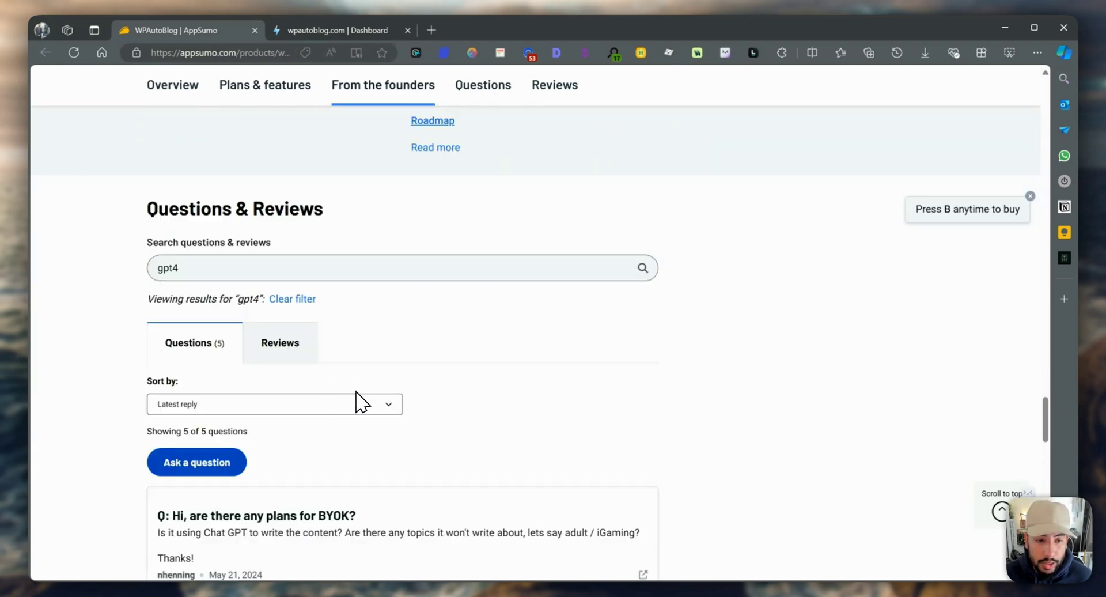
scroll(345, 386, down, 1)
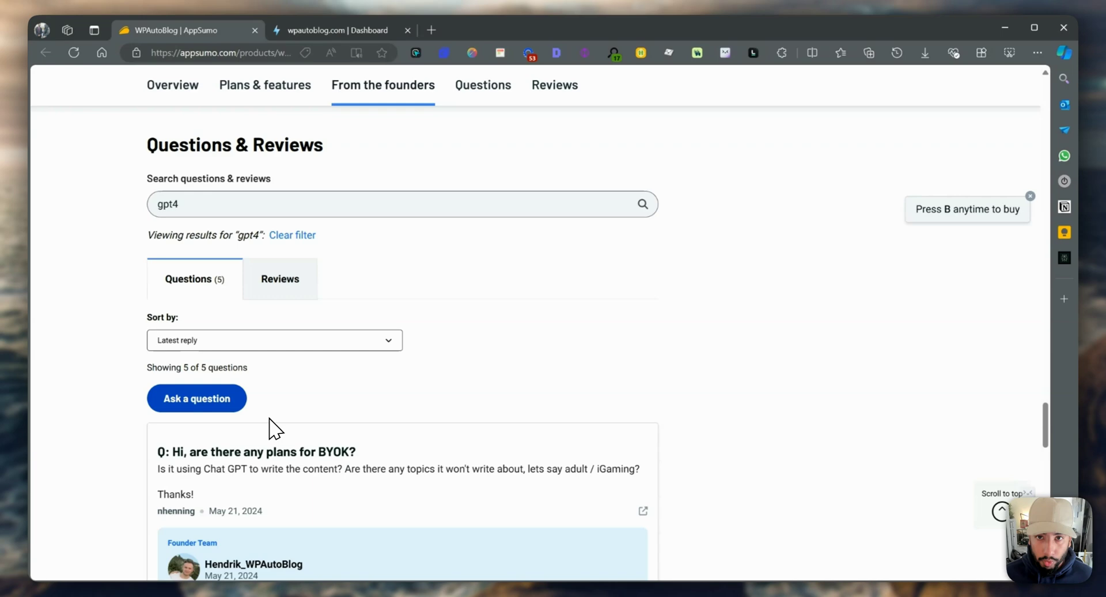
scroll(274, 428, down, 3)
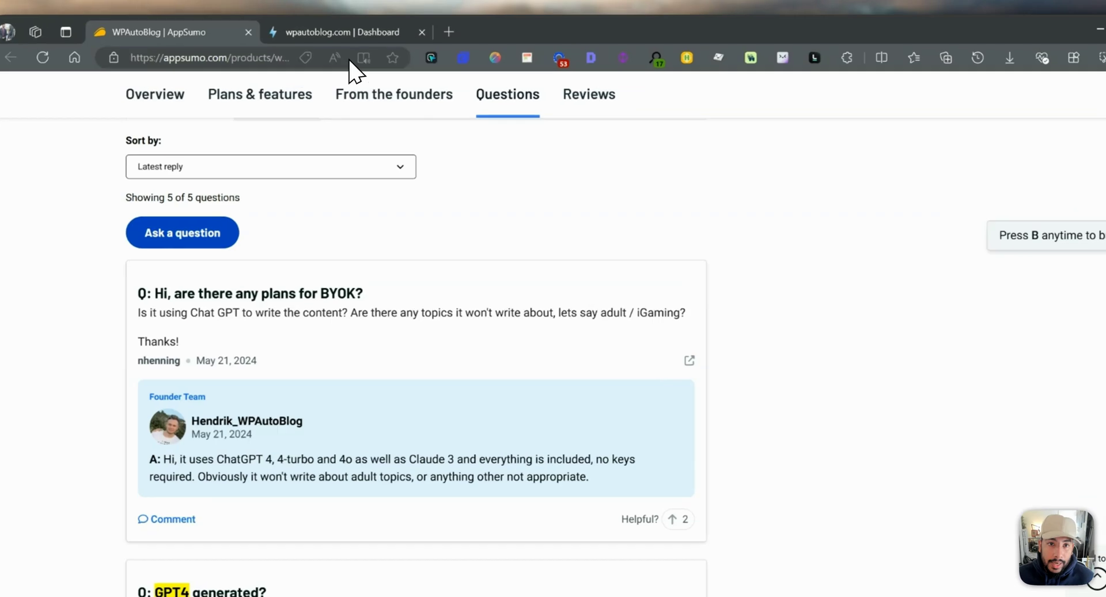
click(342, 31)
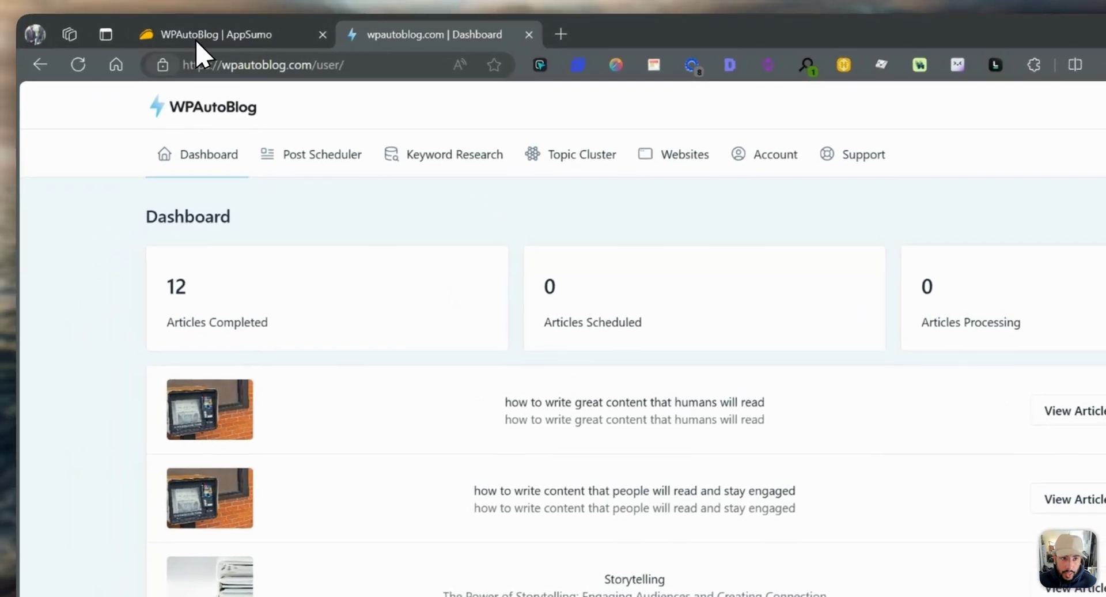
click(133, 35)
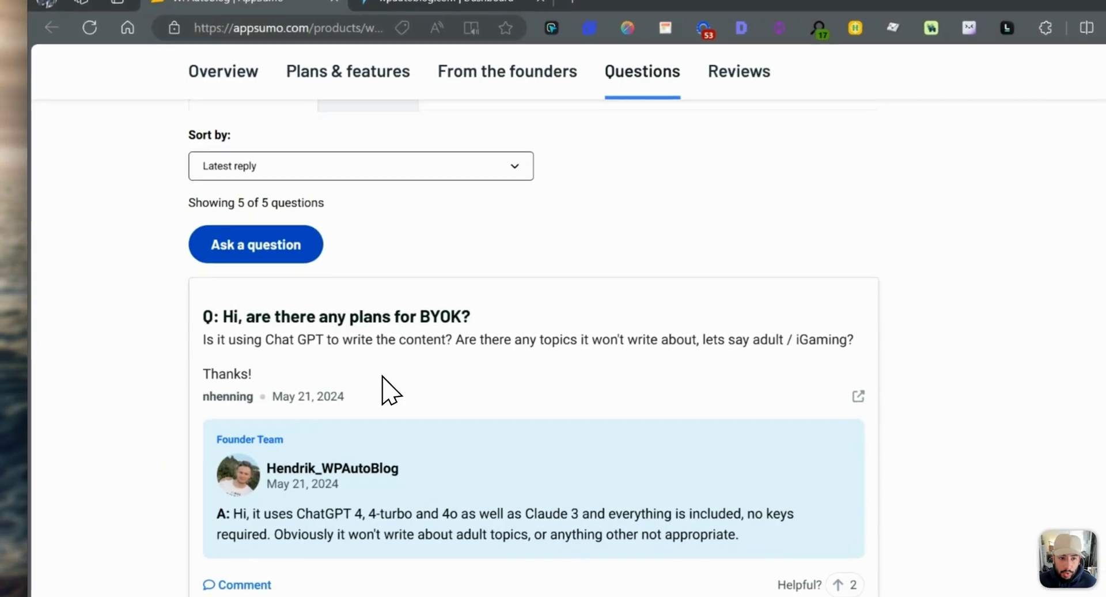
- Reload the deal page to clear the gpt4 search filter and show all customer reviews
scroll(382, 380, up, 4)
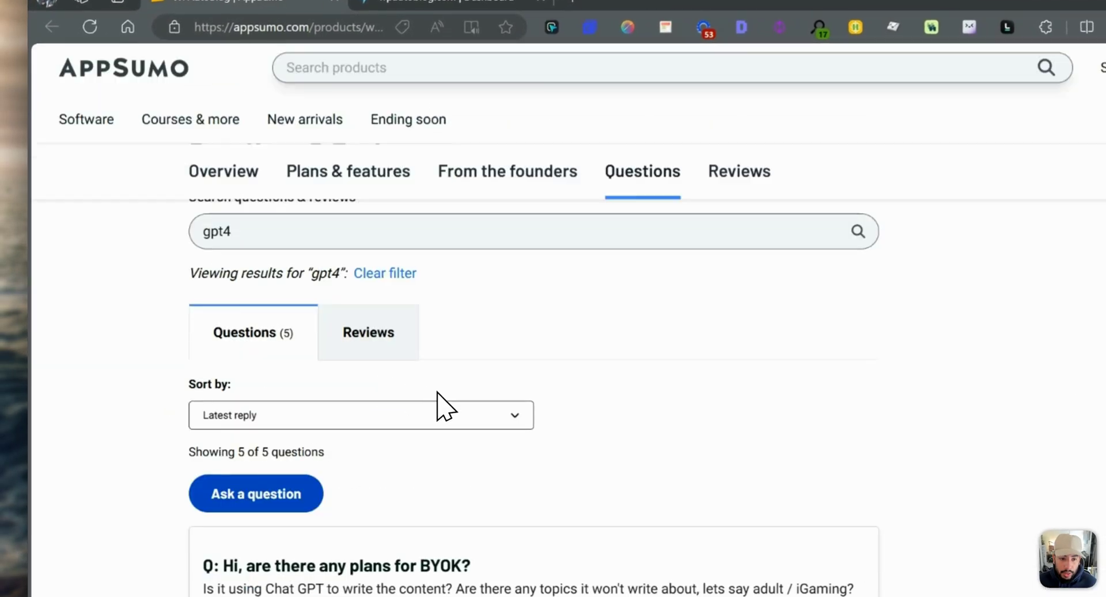
click(378, 326)
scroll(407, 424, down, 4)
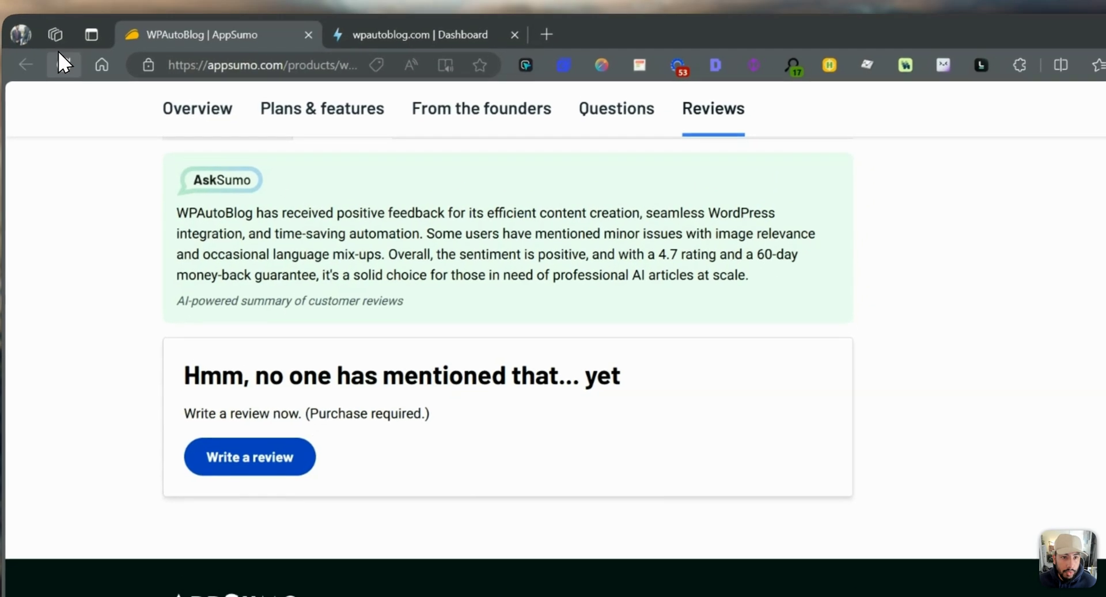
click(58, 53)
scroll(694, 474, down, 10)
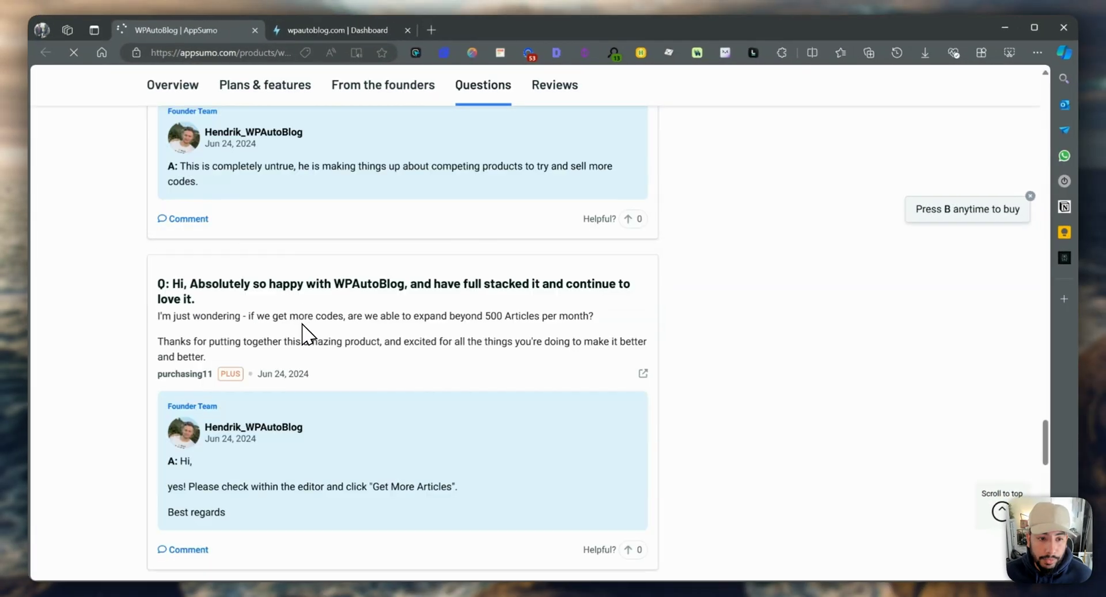
scroll(304, 333, up, 10)
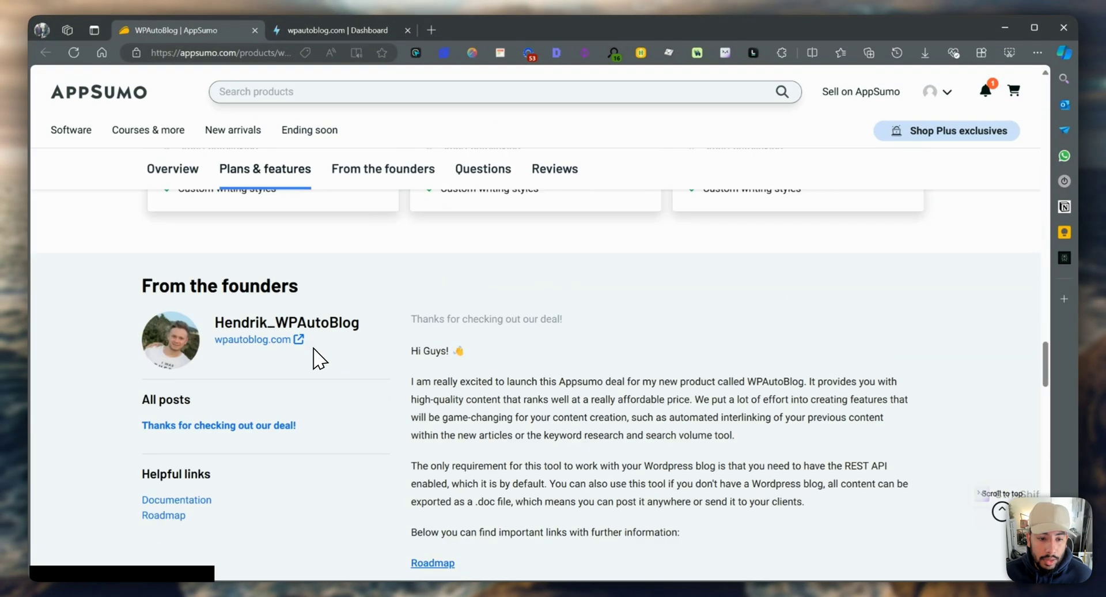
scroll(316, 357, down, 3)
click(387, 227)
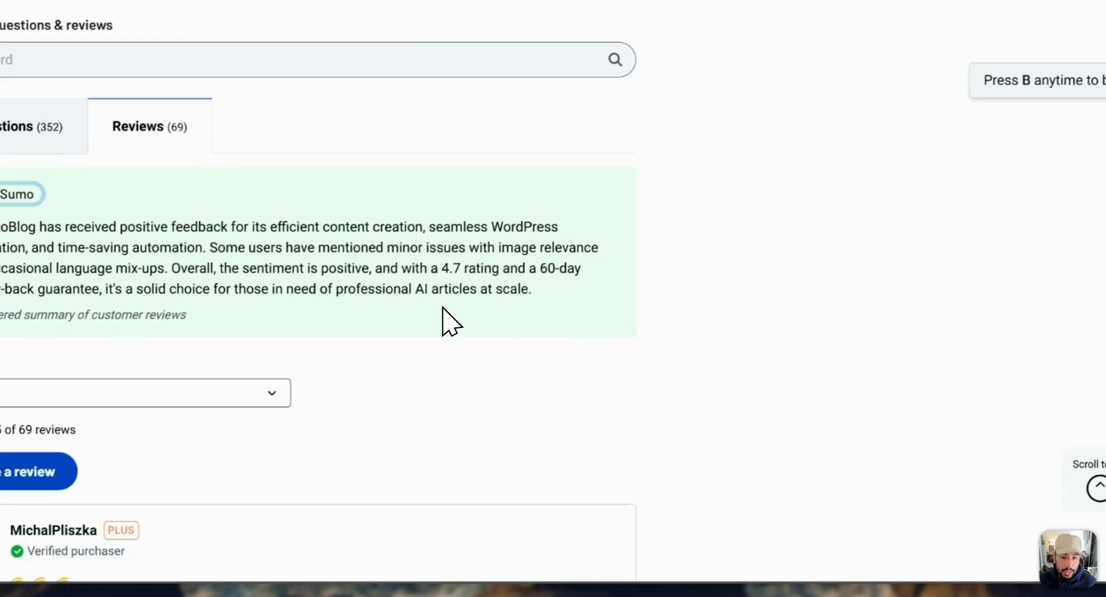
scroll(439, 316, down, 4)
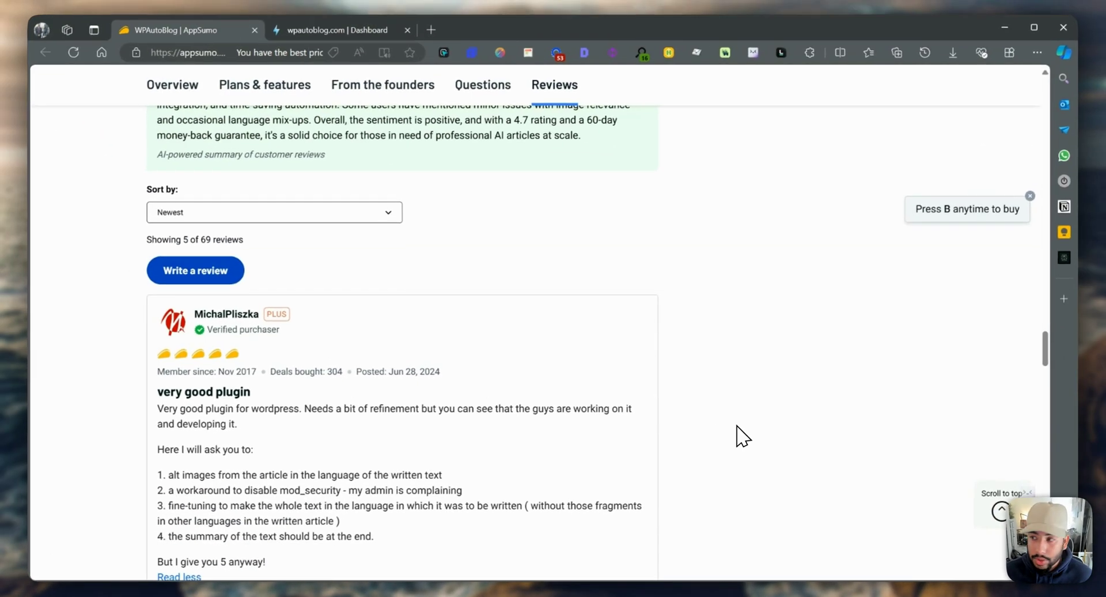
- Sort the WPAutoBlog customer reviews by Rating (Lowest)
scroll(743, 436, up, 20)
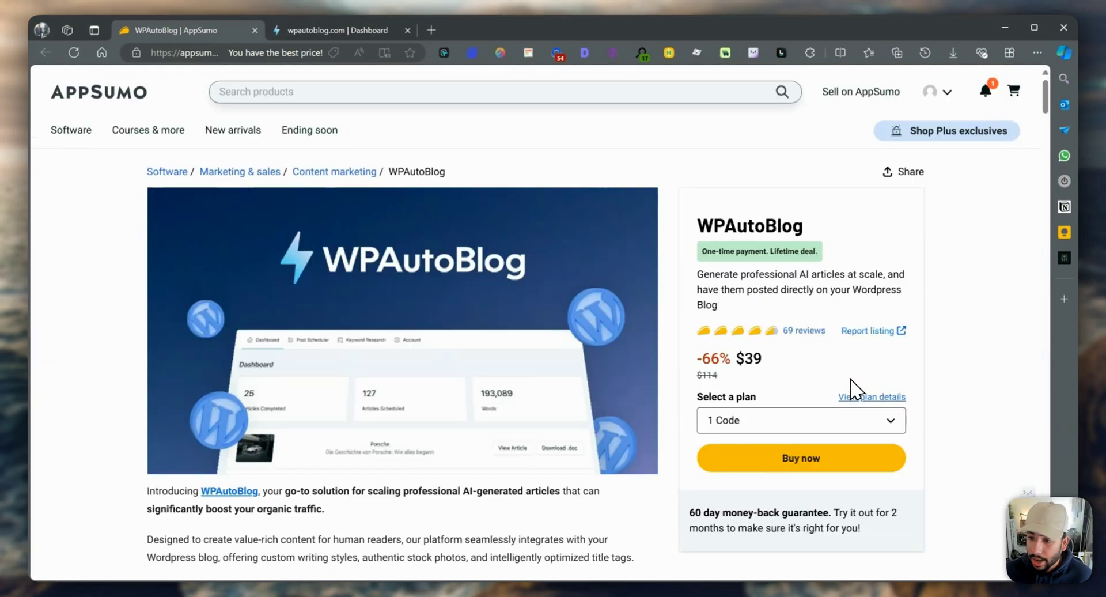
scroll(716, 452, down, 10)
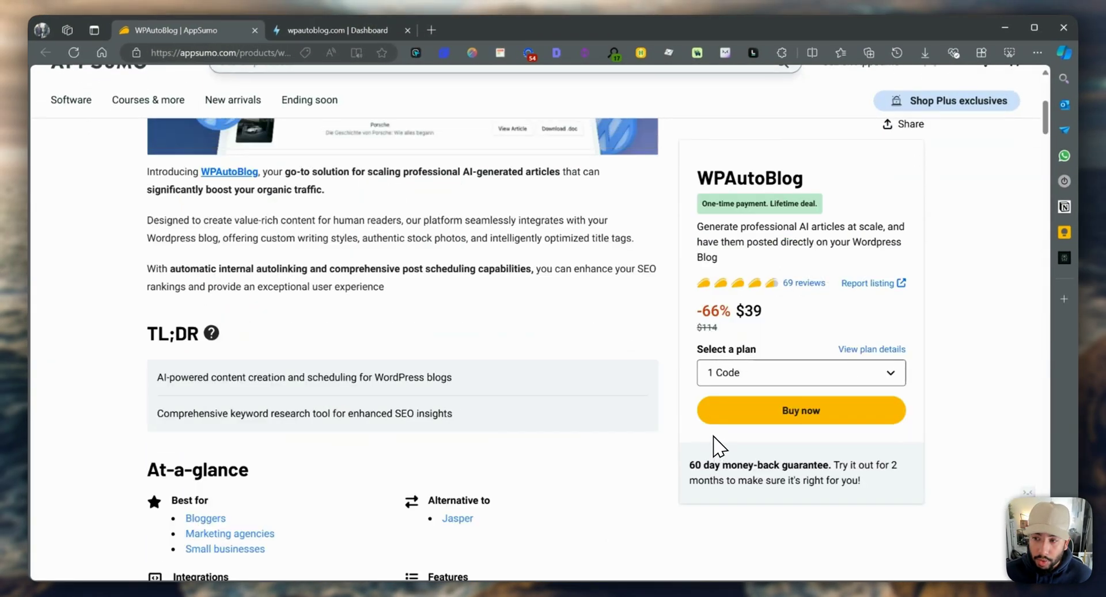
scroll(327, 459, down, 15)
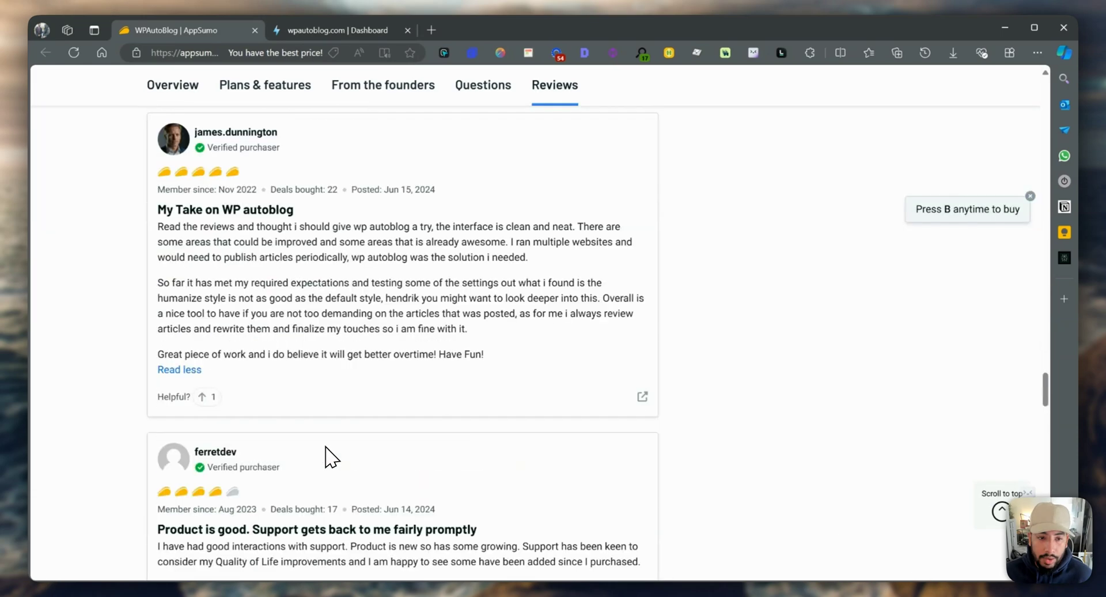
scroll(326, 452, up, 3)
scroll(300, 426, up, 5)
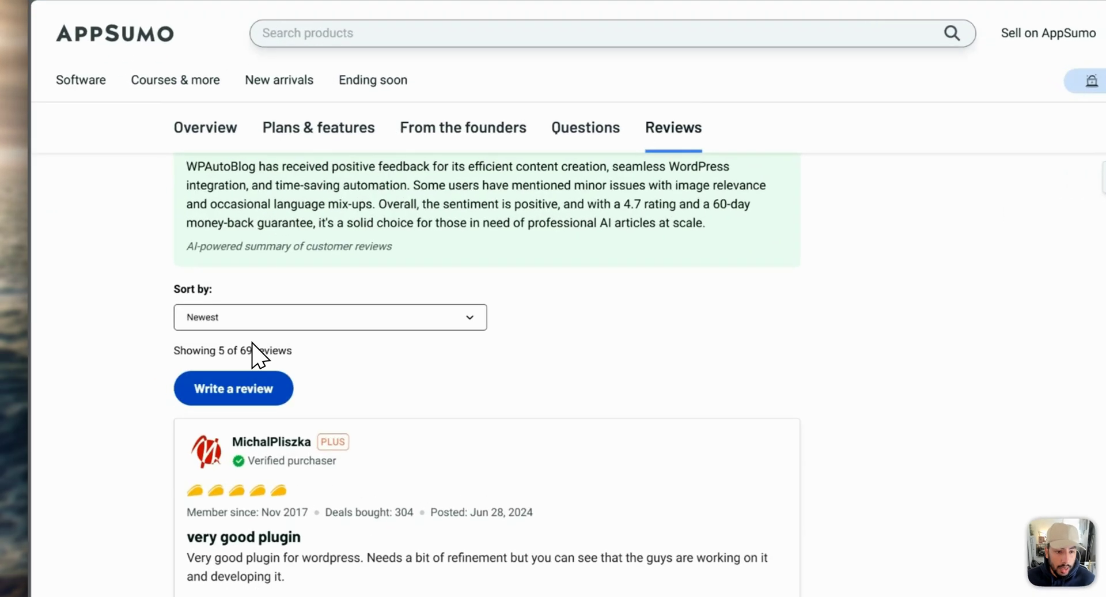
click(214, 324)
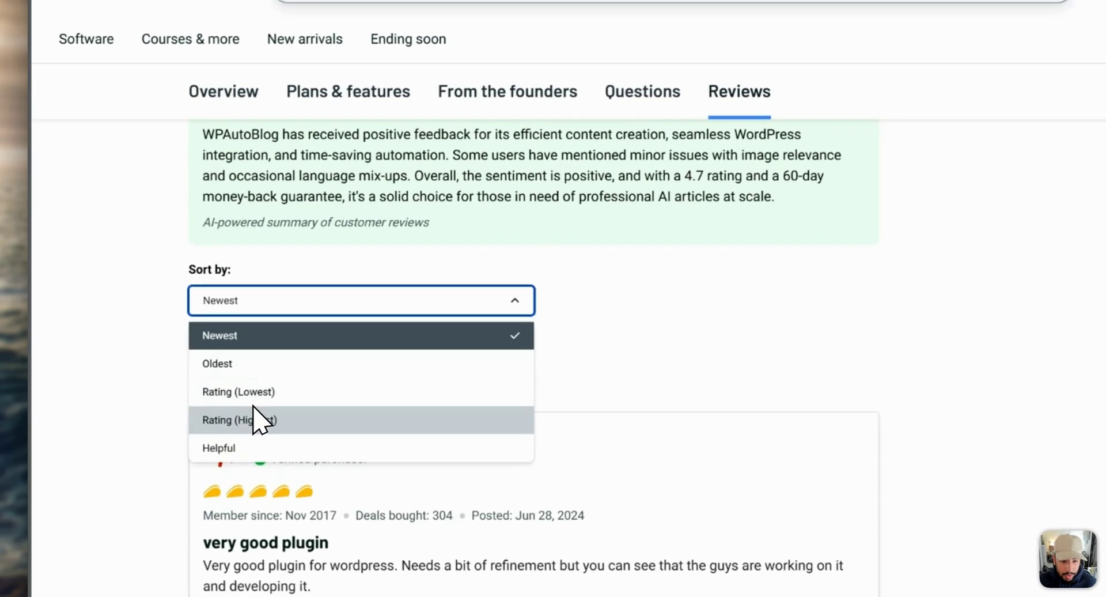
click(257, 393)
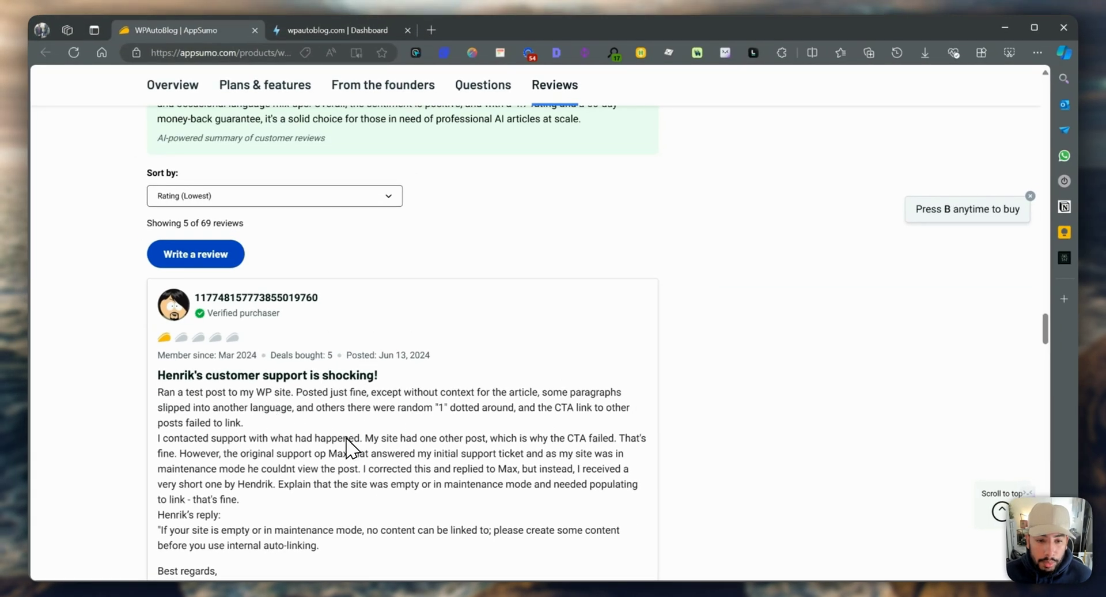
- Read the lowest-rated WPAutoBlog reviews and the founder's replies for complaints about support, SEO, languages and images
scroll(403, 455, down, 1)
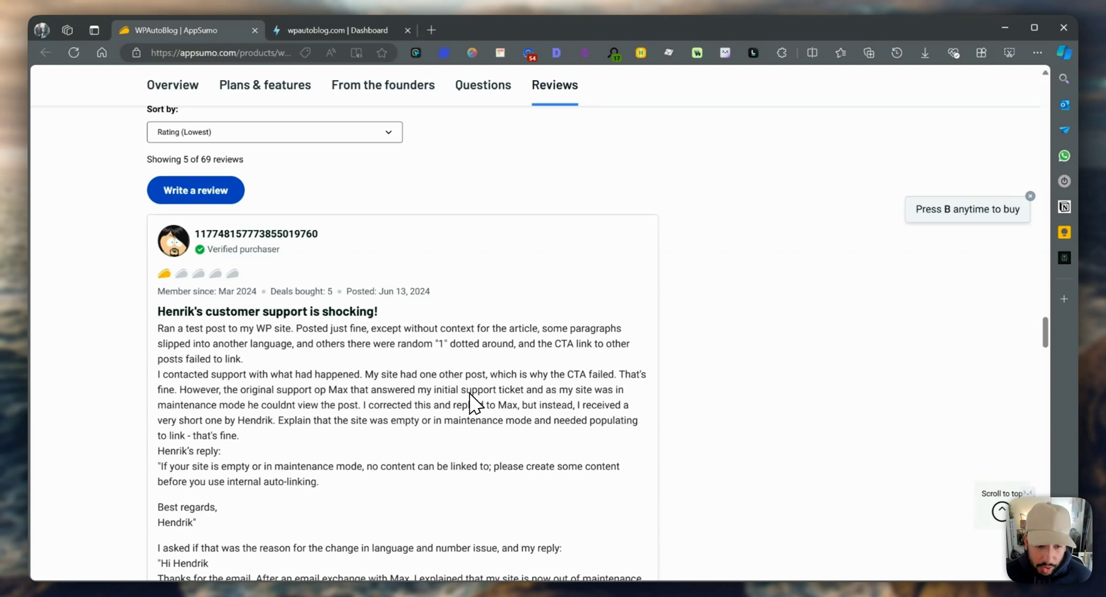
scroll(316, 392, down, 15)
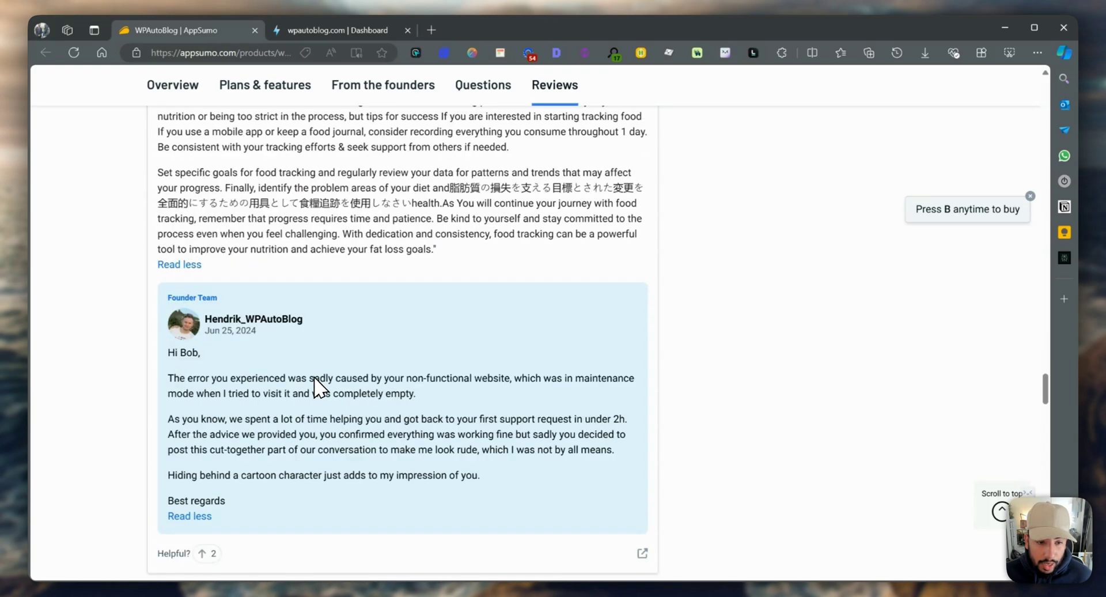
scroll(316, 387, down, 2)
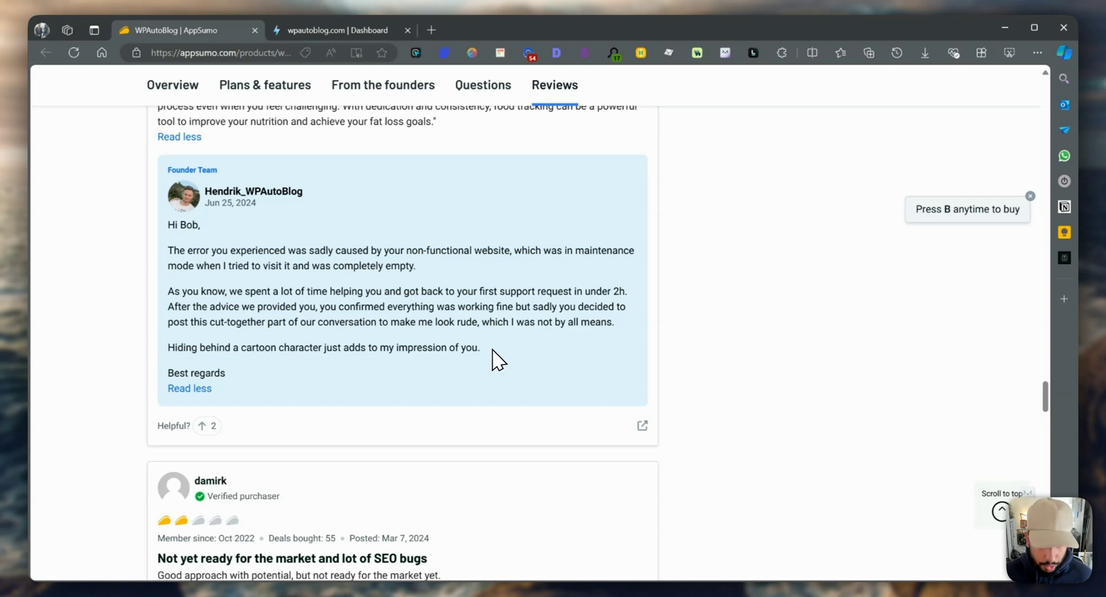
scroll(484, 323, down, 3)
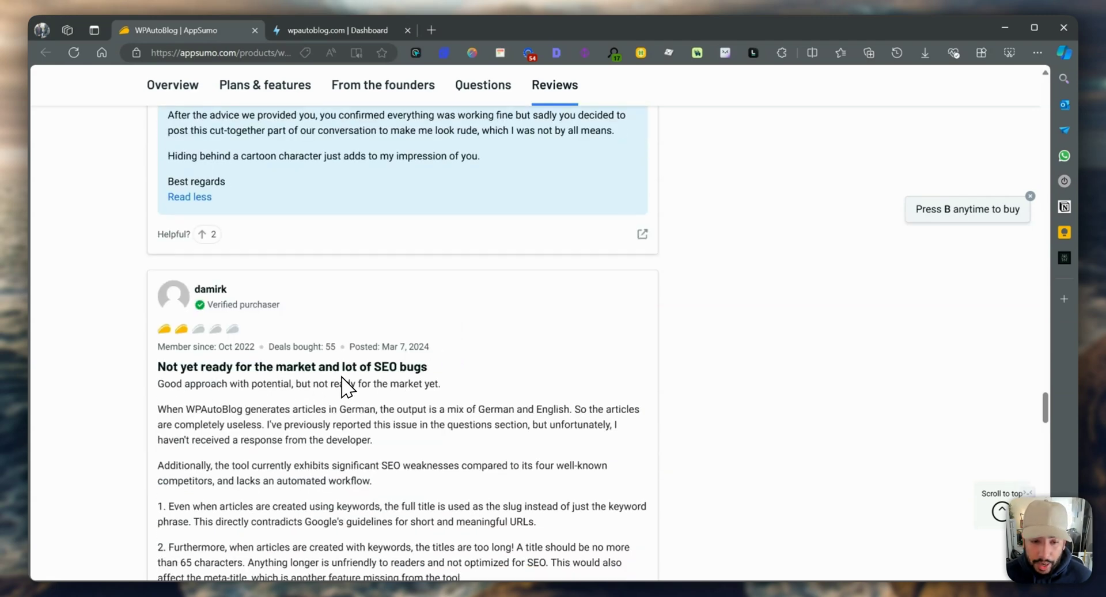
scroll(443, 380, down, 4)
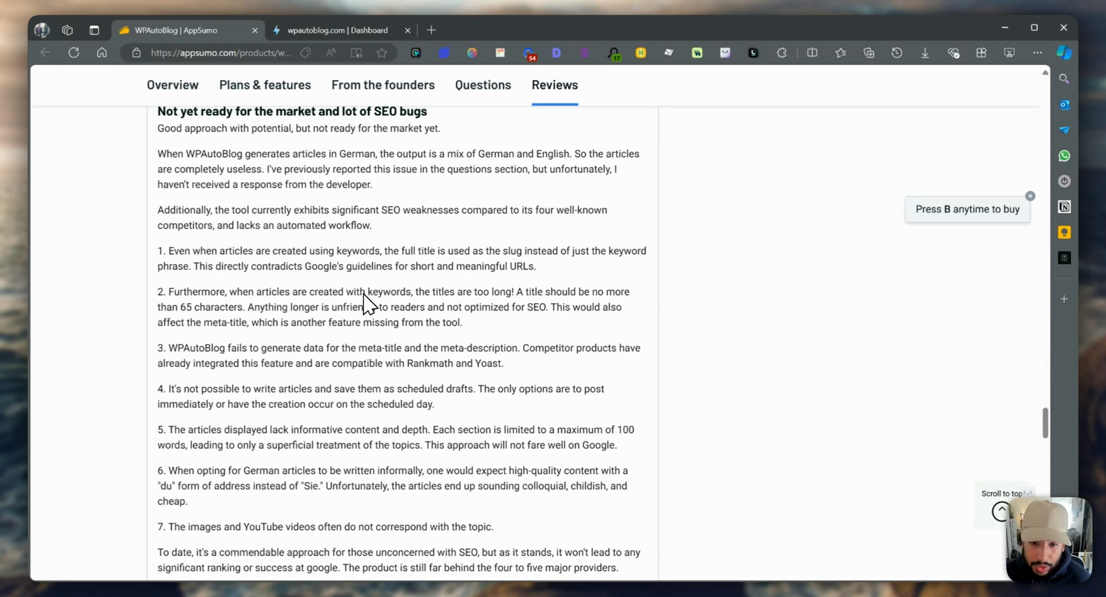
scroll(179, 406, down, 15)
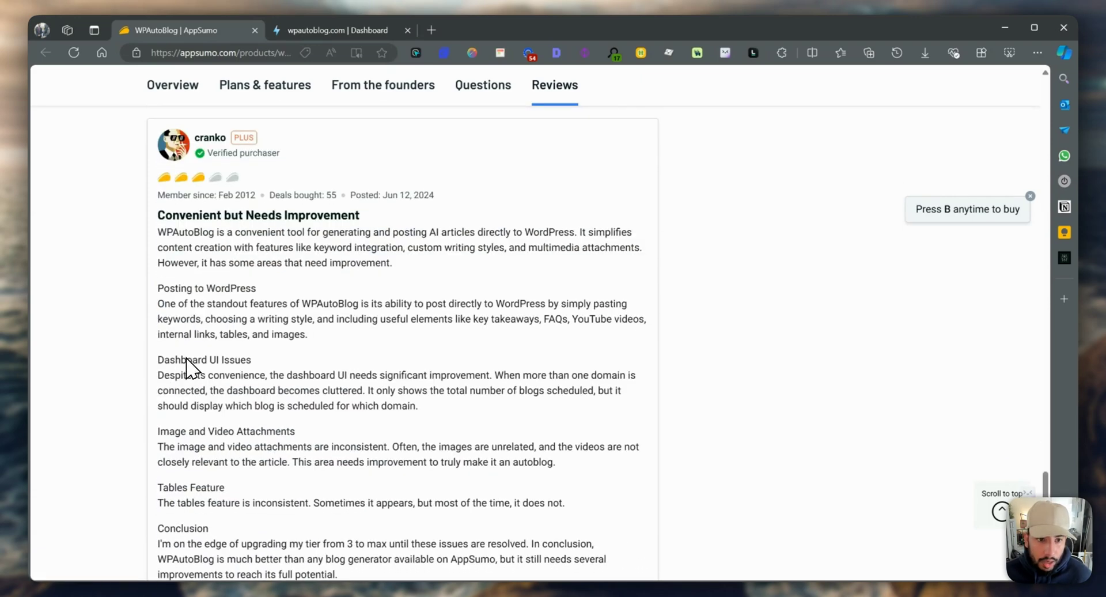
scroll(427, 410, down, 4)
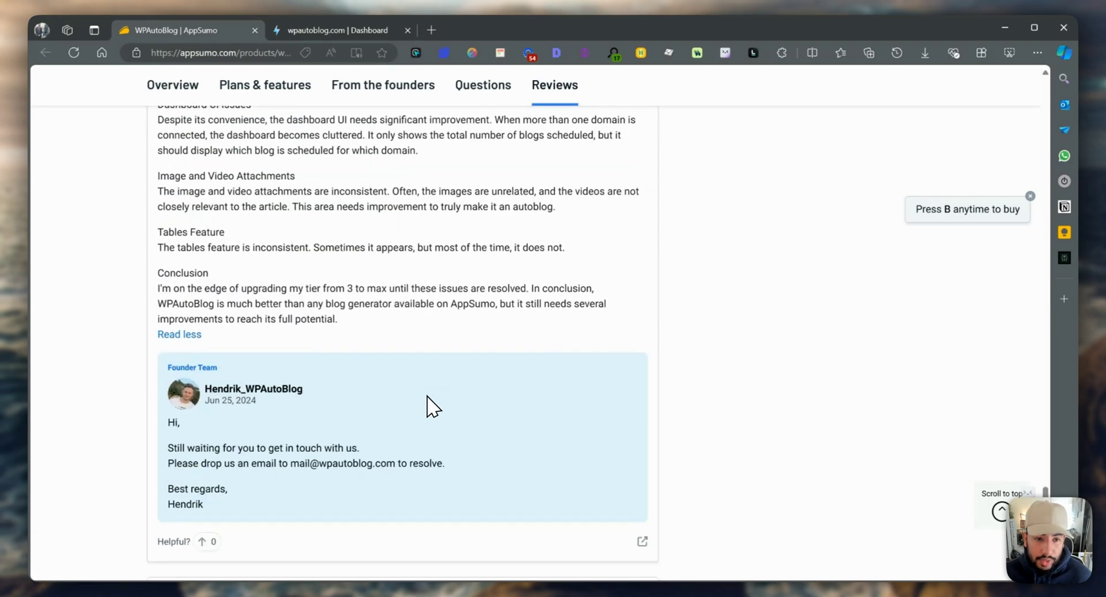
scroll(380, 219, up, 2)
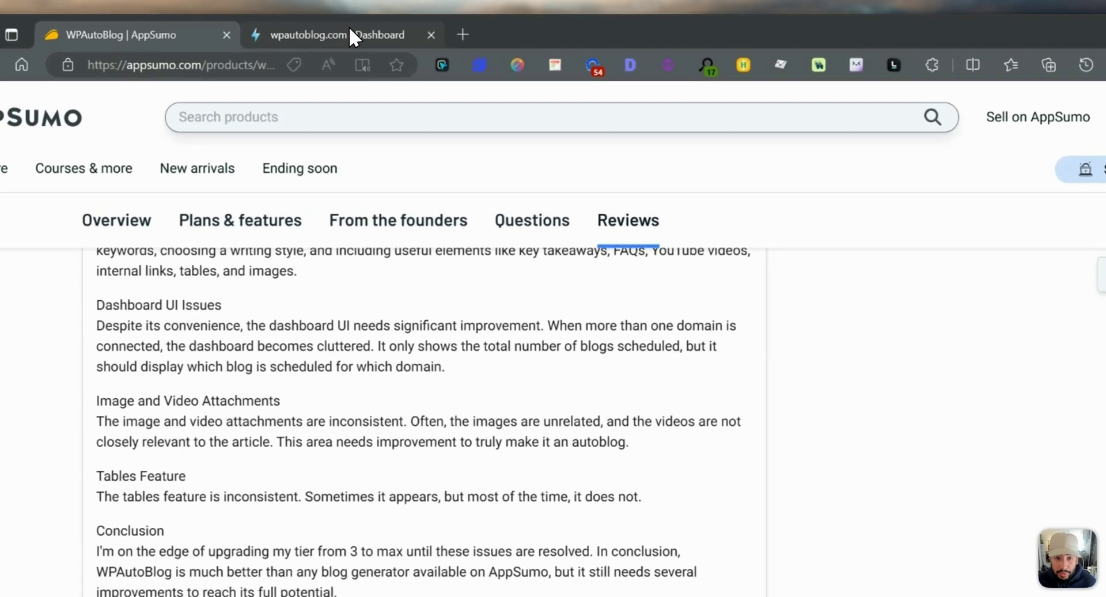
- Switch to the WPAutoBlog dashboard and look through the list of completed articles
click(348, 30)
scroll(666, 504, down, 4)
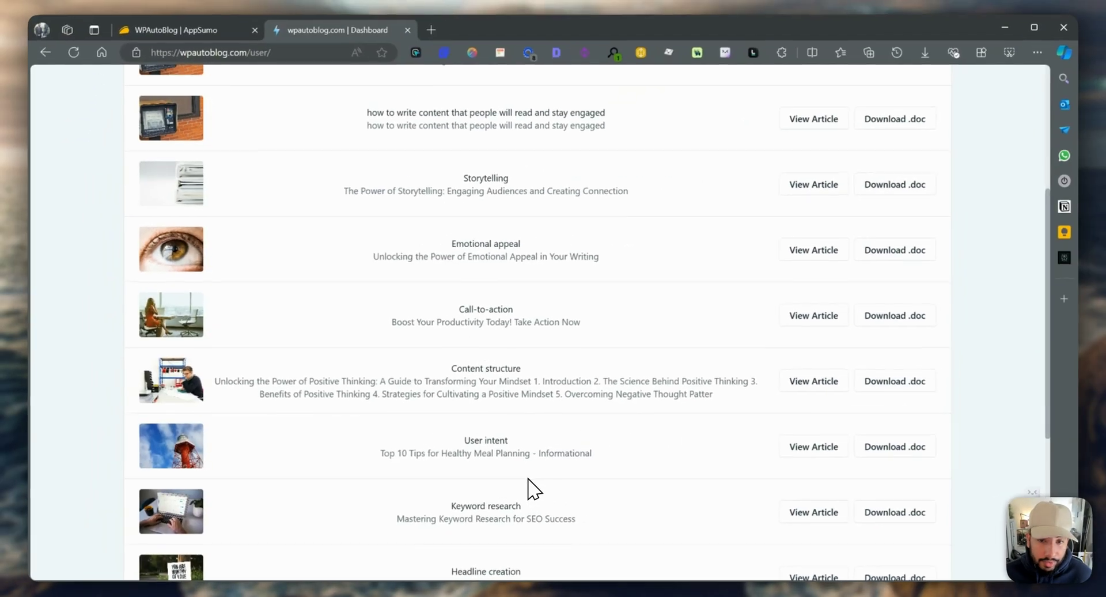
scroll(533, 489, up, 4)
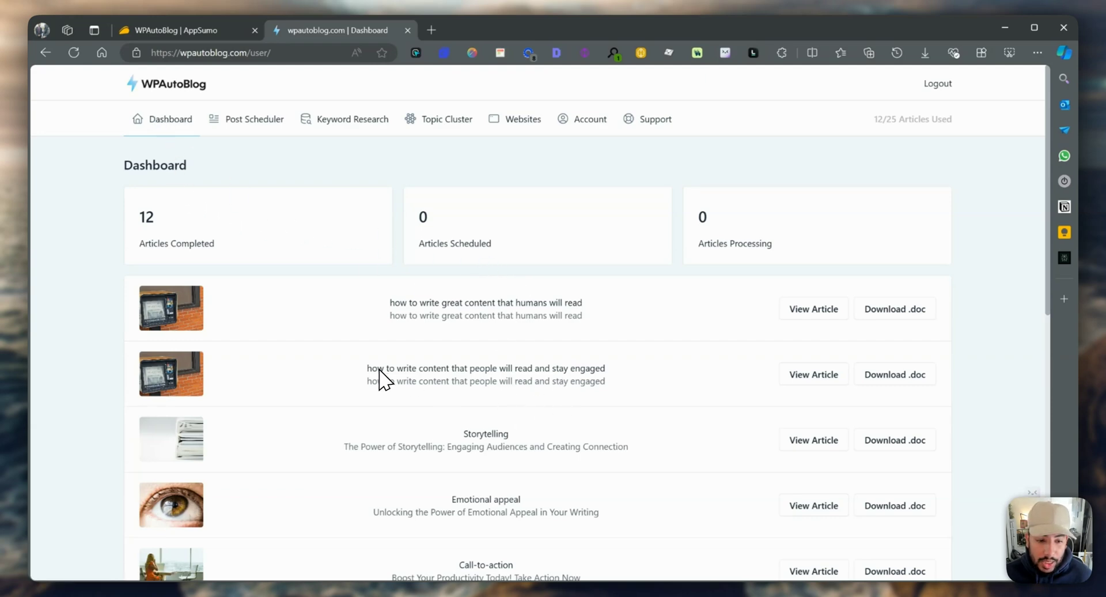
scroll(533, 483, down, 3)
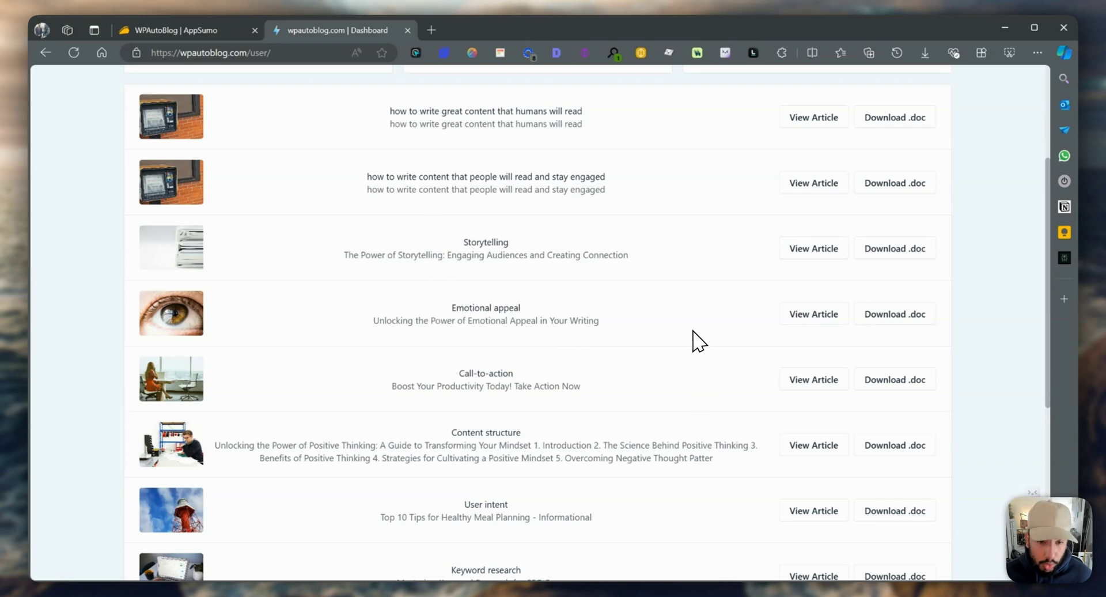
- Run keyword research in English for "addiction treatment in canada"
scroll(745, 350, up, 3)
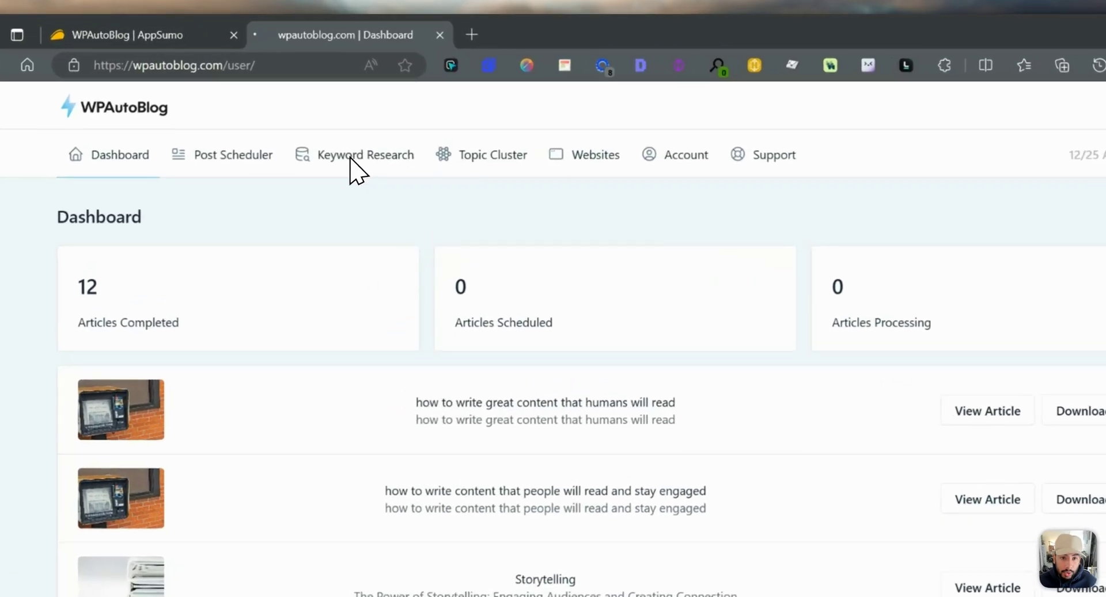
click(353, 119)
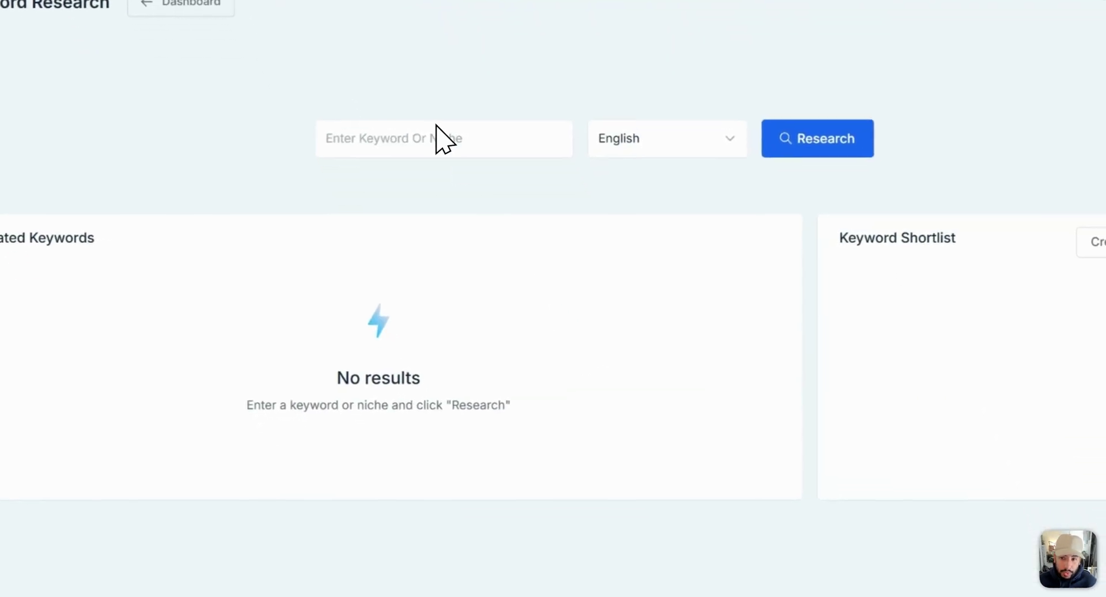
click(448, 175)
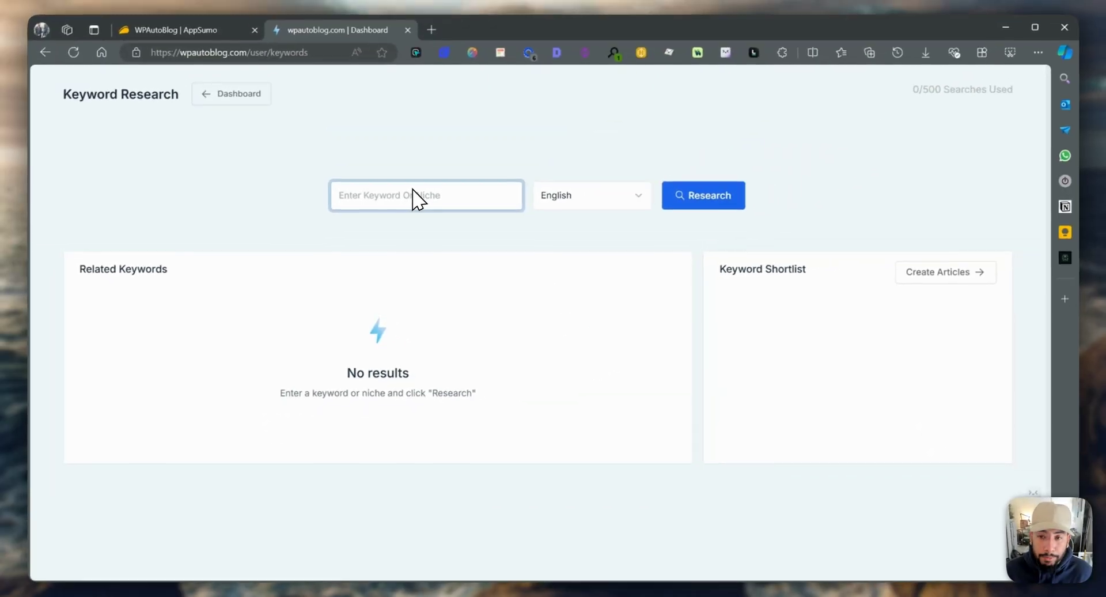
text(addiction treatment in cana)
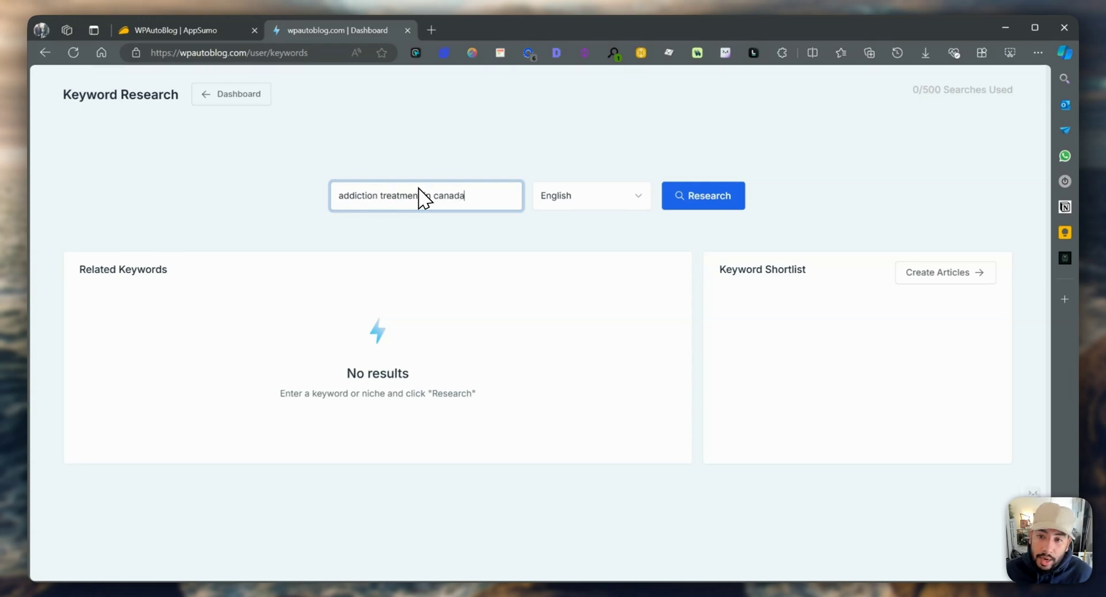
text(da)
click(710, 201)
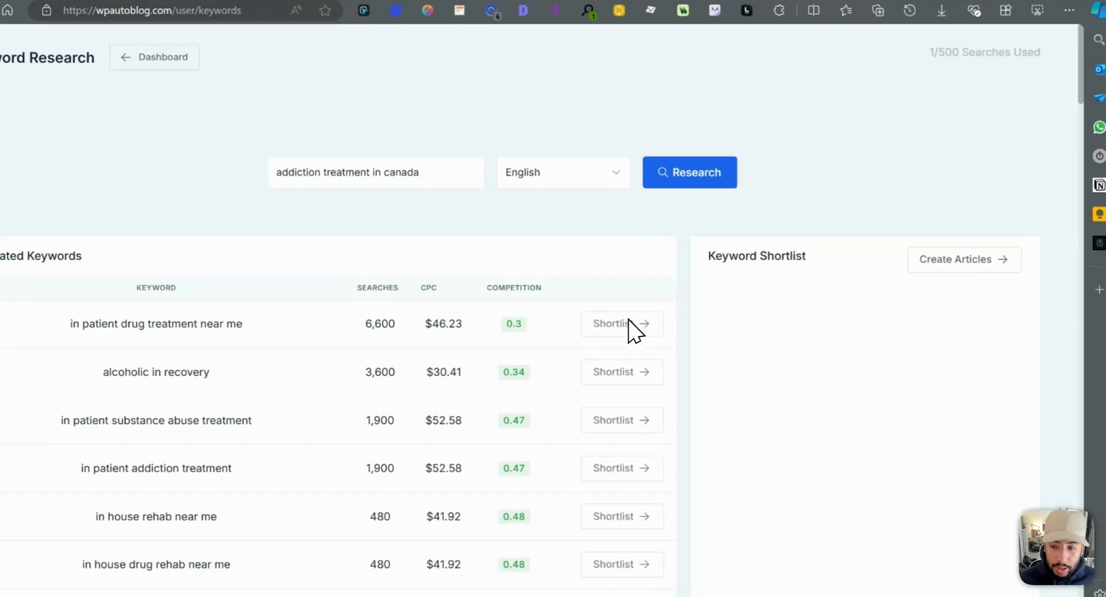
- Shortlist the related keywords "in patient drug treatment near me", "best rehab in the world" and "in home alcohol rehab"
click(657, 333)
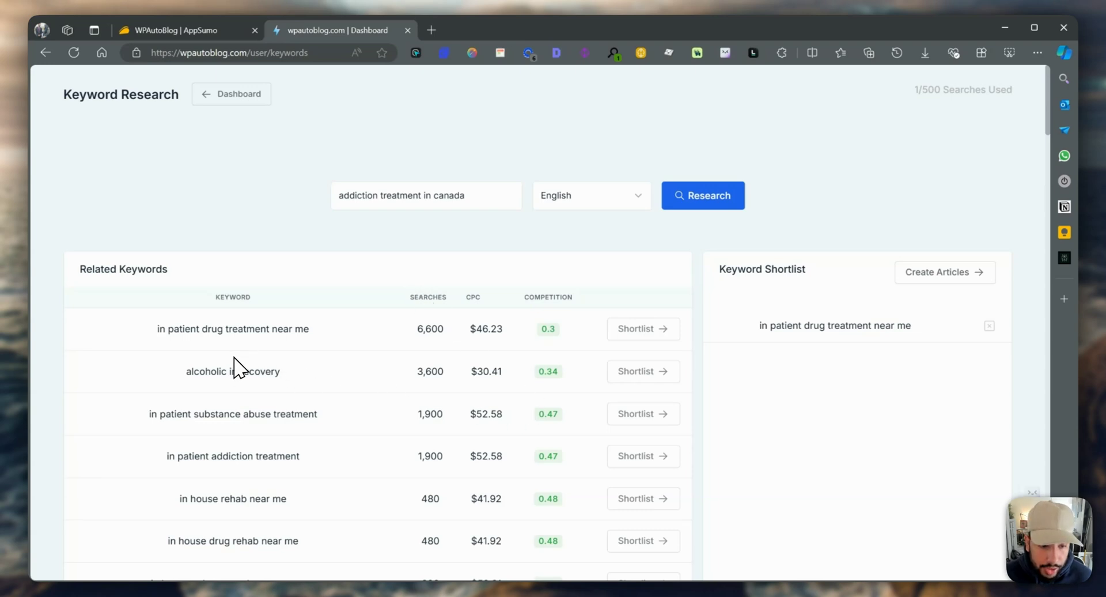
scroll(259, 432, down, 2)
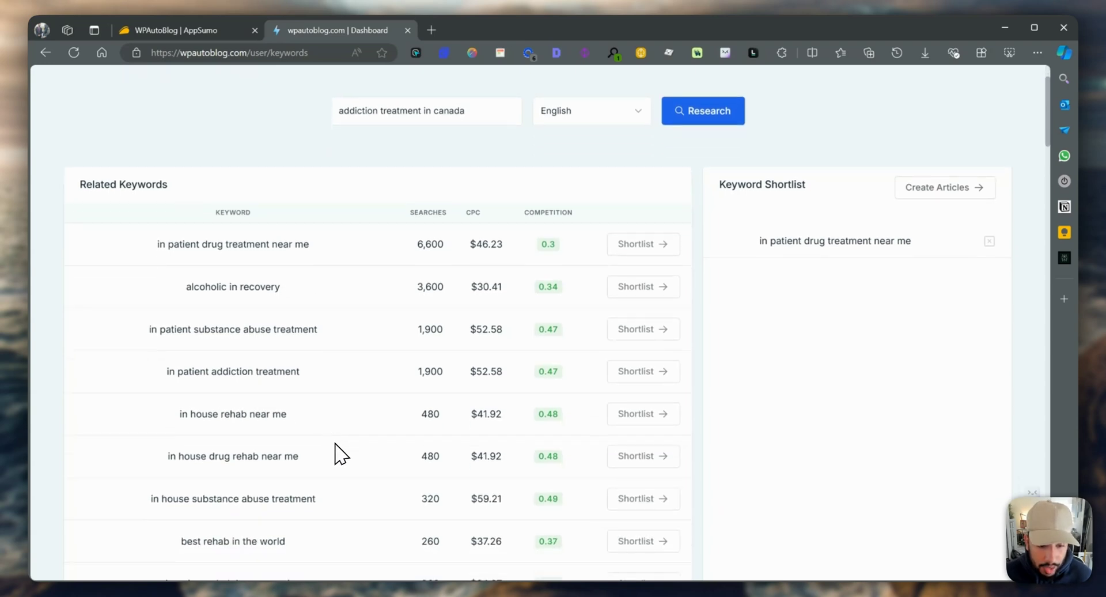
scroll(343, 454, down, 3)
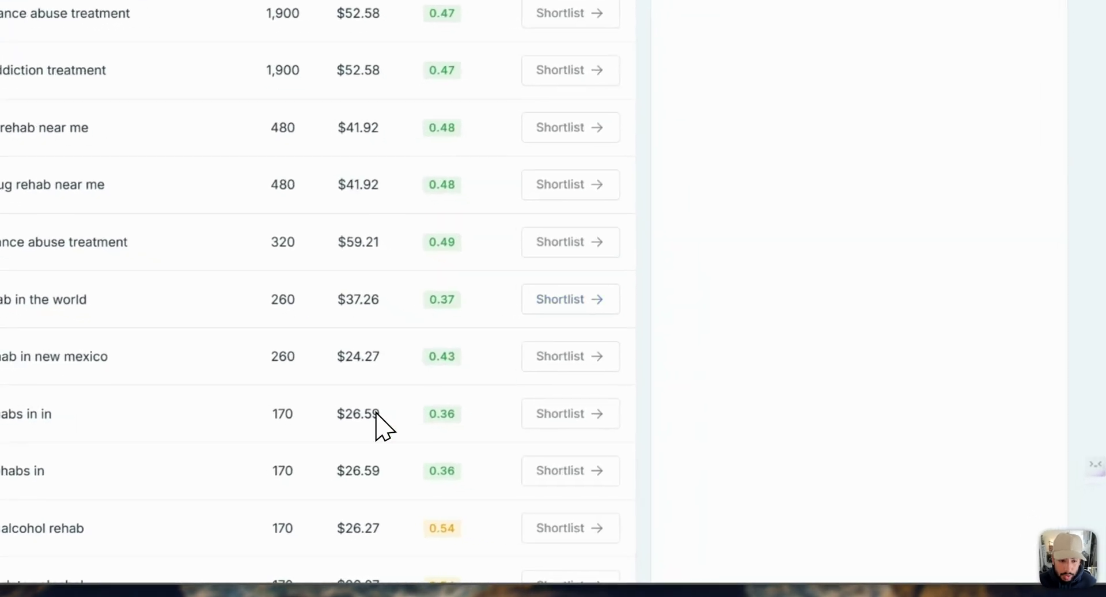
scroll(238, 416, down, 3)
scroll(287, 377, down, 4)
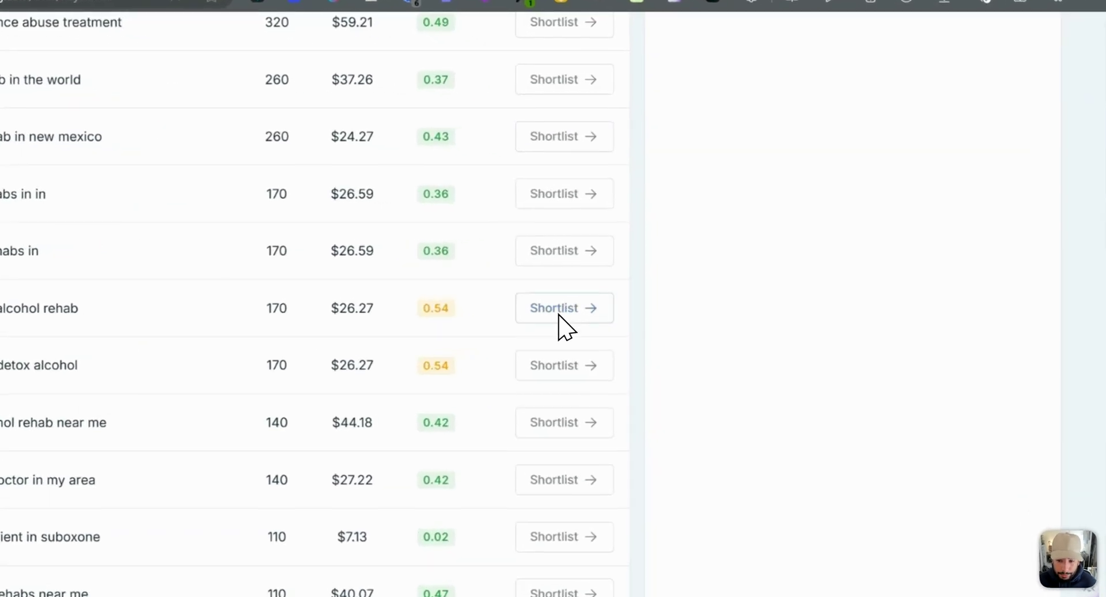
- Look through the remaining related keywords and compare their search volume, CPC and competition
scroll(553, 403, down, 5)
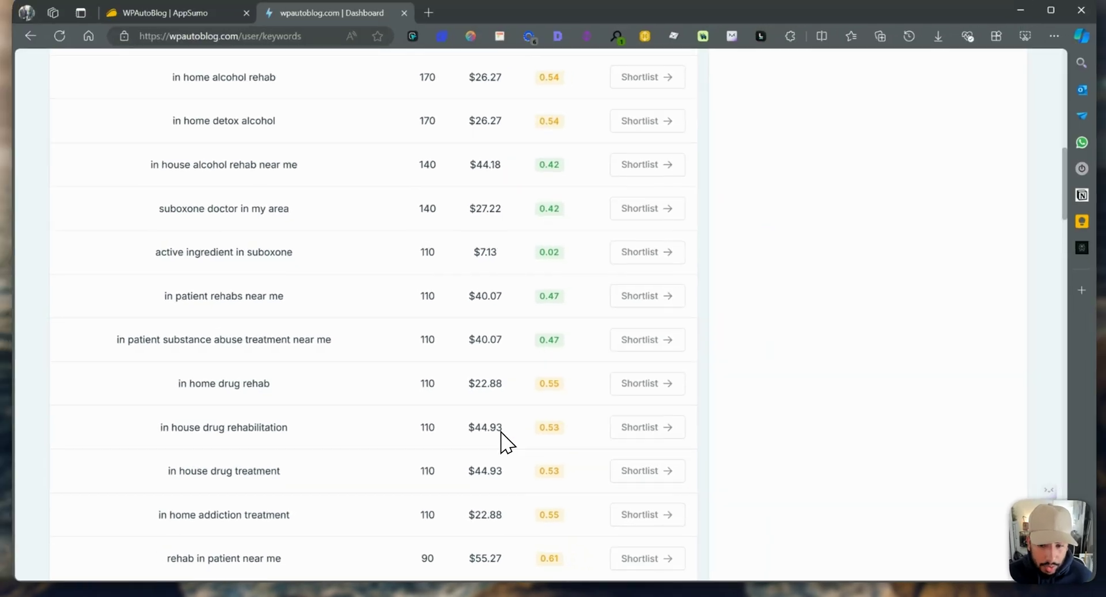
scroll(544, 394, up, 6)
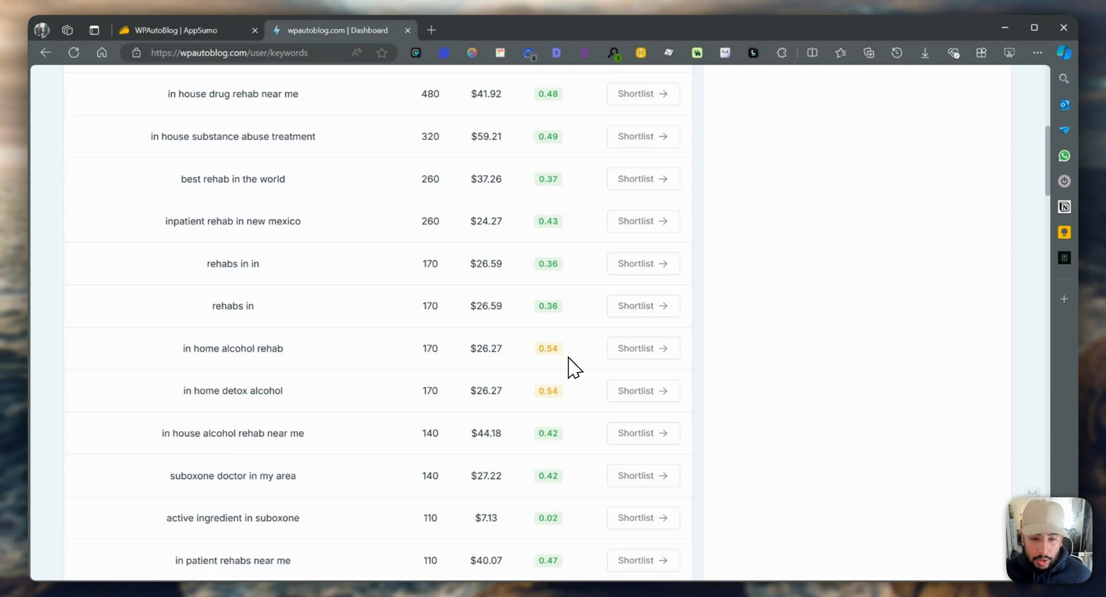
scroll(501, 441, down, 5)
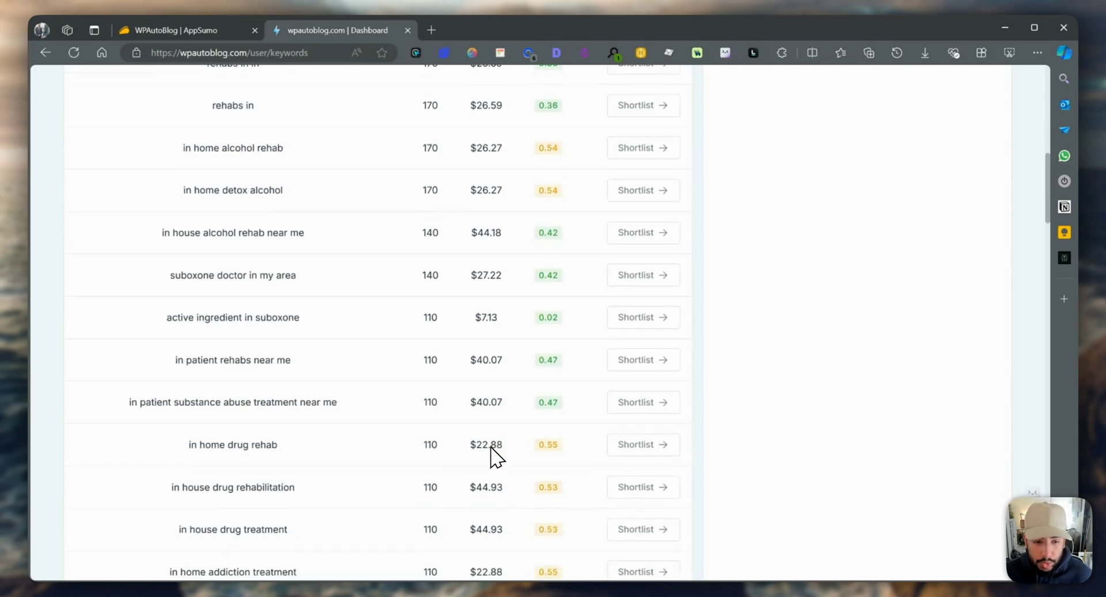
scroll(262, 415, down, 5)
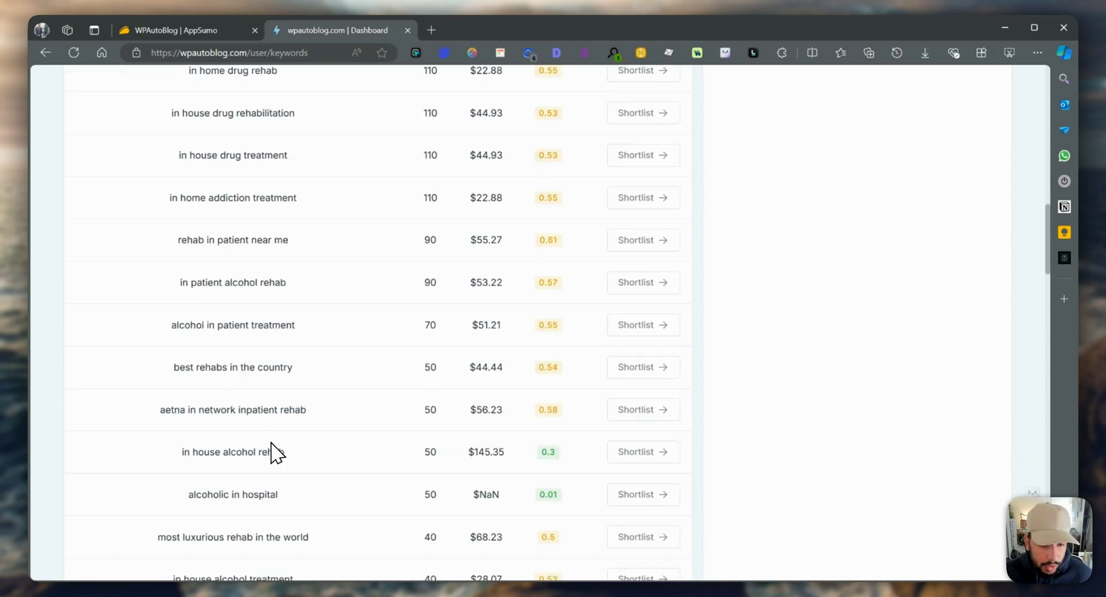
scroll(283, 473, down, 3)
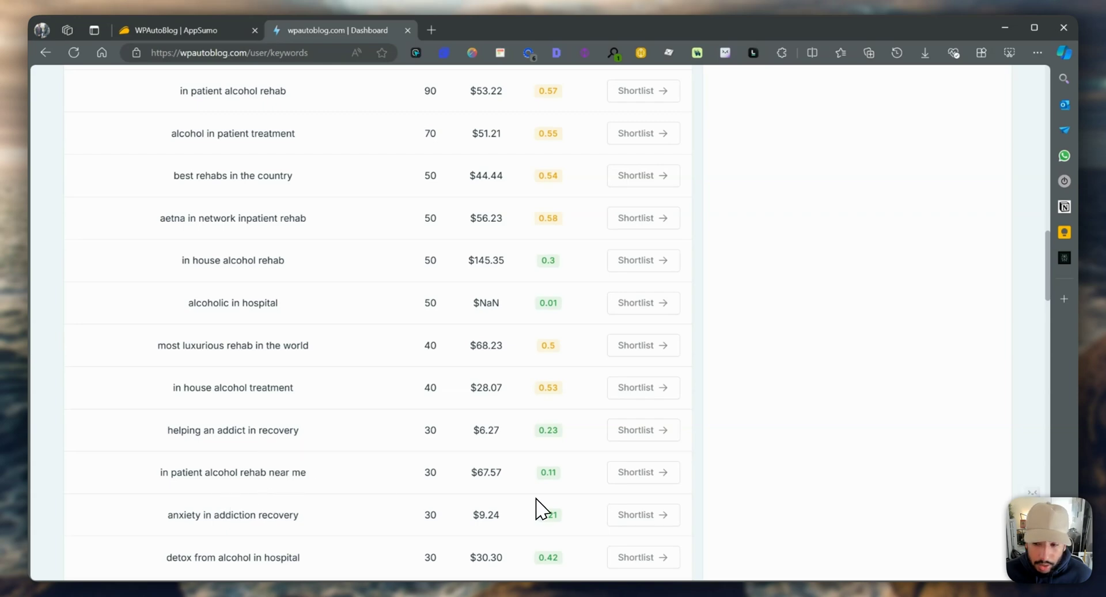
scroll(839, 406, up, 15)
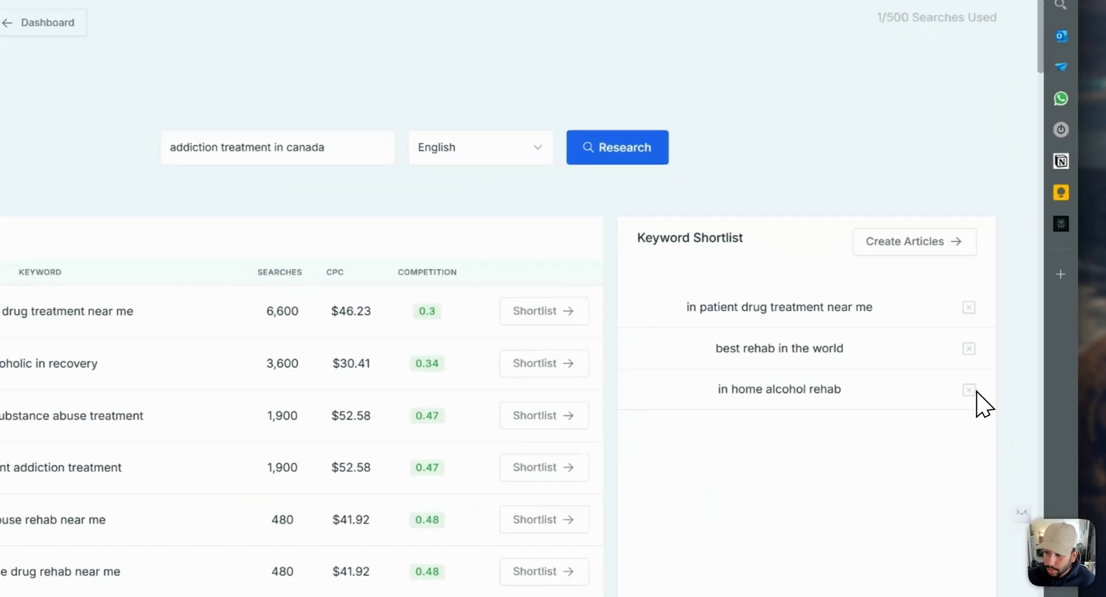
- Remove "in home alcohol rehab" from the keyword shortlist, then send the remaining keywords to the Post Scheduler and copy them
click(989, 393)
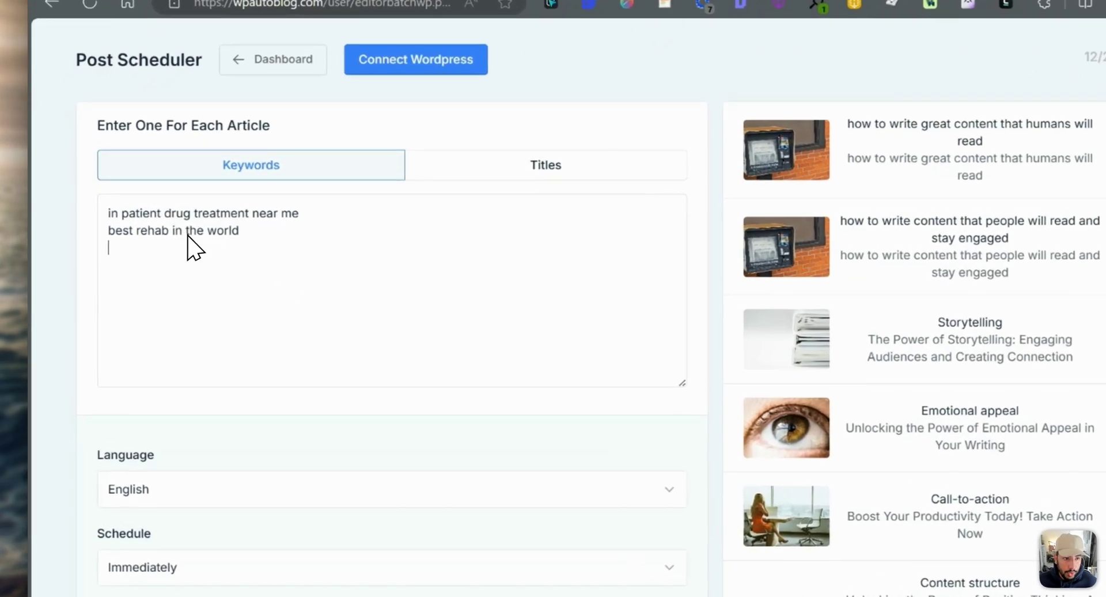
drag(148, 233, 64, 203)
key(ctrl+c)
- Check the publishing schedule choices for the new articles, keeping them set to Immediately
scroll(484, 502, down, 4)
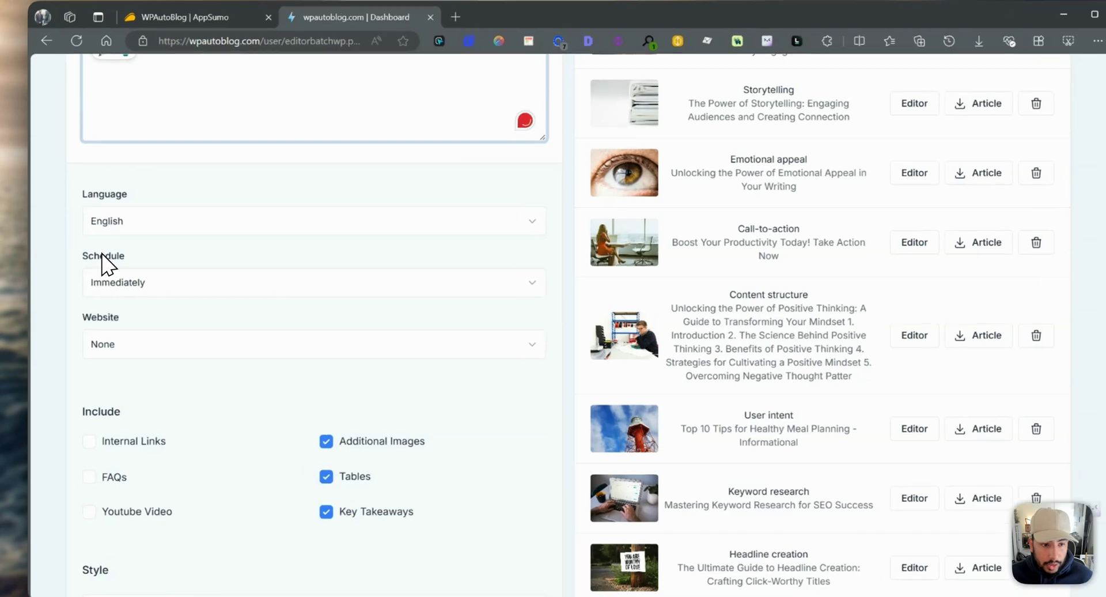
click(109, 282)
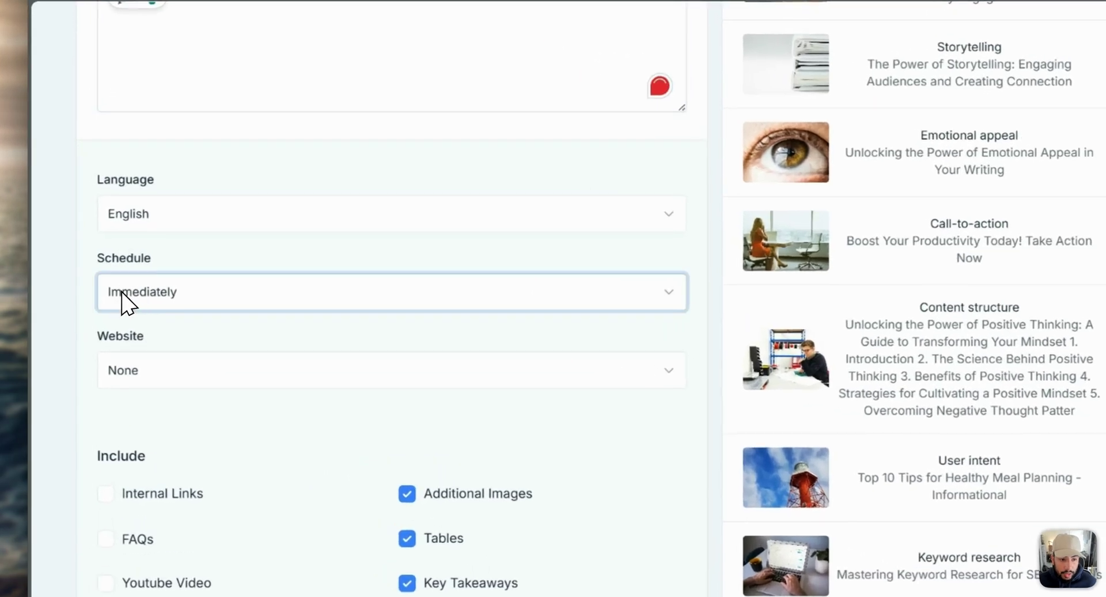
click(193, 358)
click(197, 311)
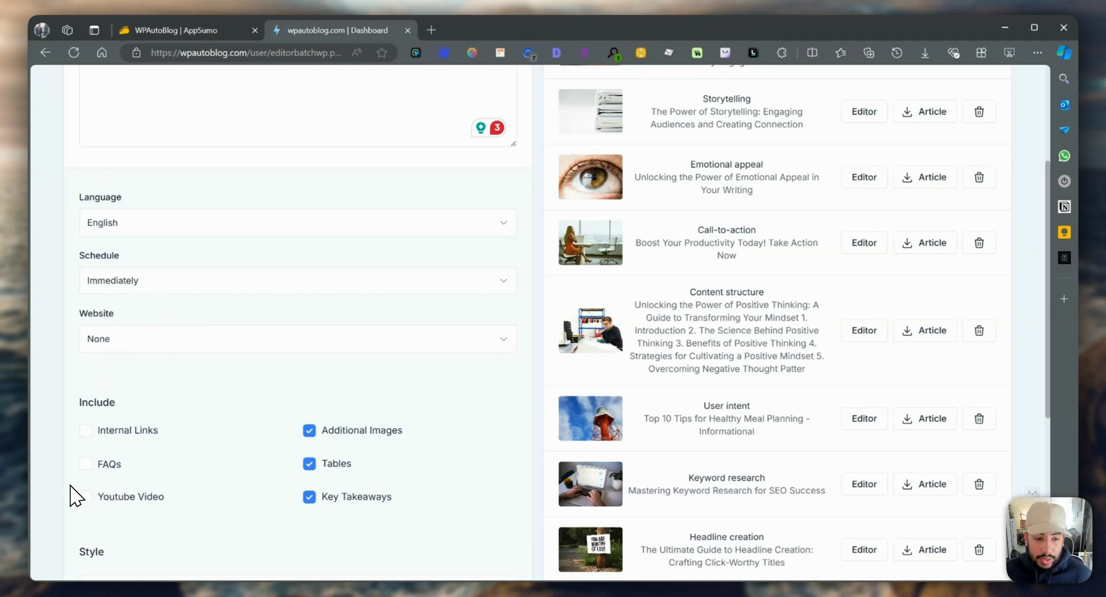
- Exclude Key Takeaways from the new articles and include Internal Links and Youtube Video
scroll(493, 457, down, 2)
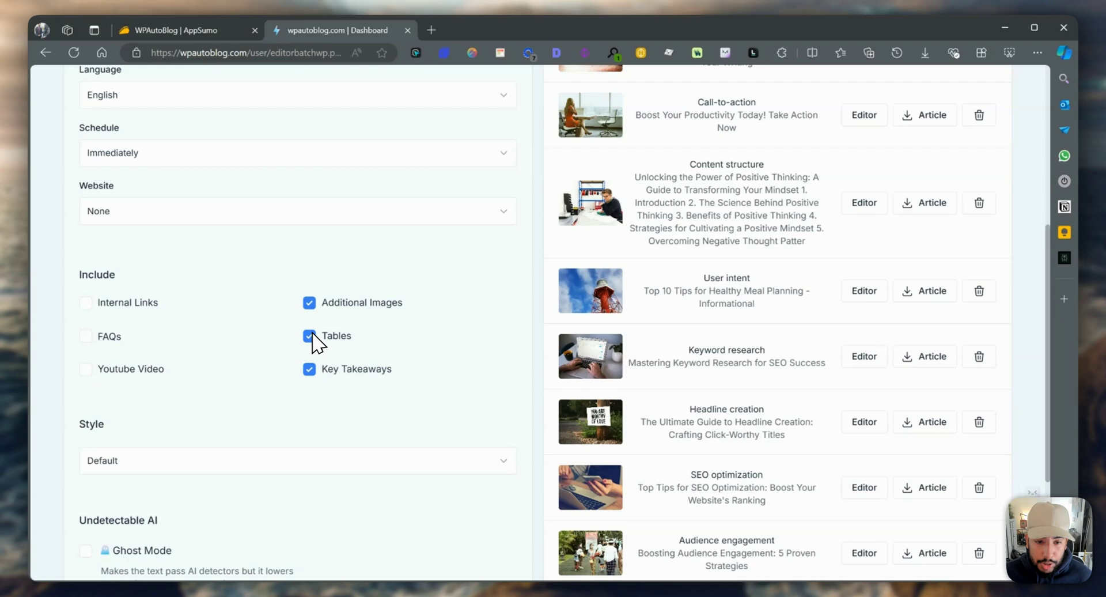
click(310, 370)
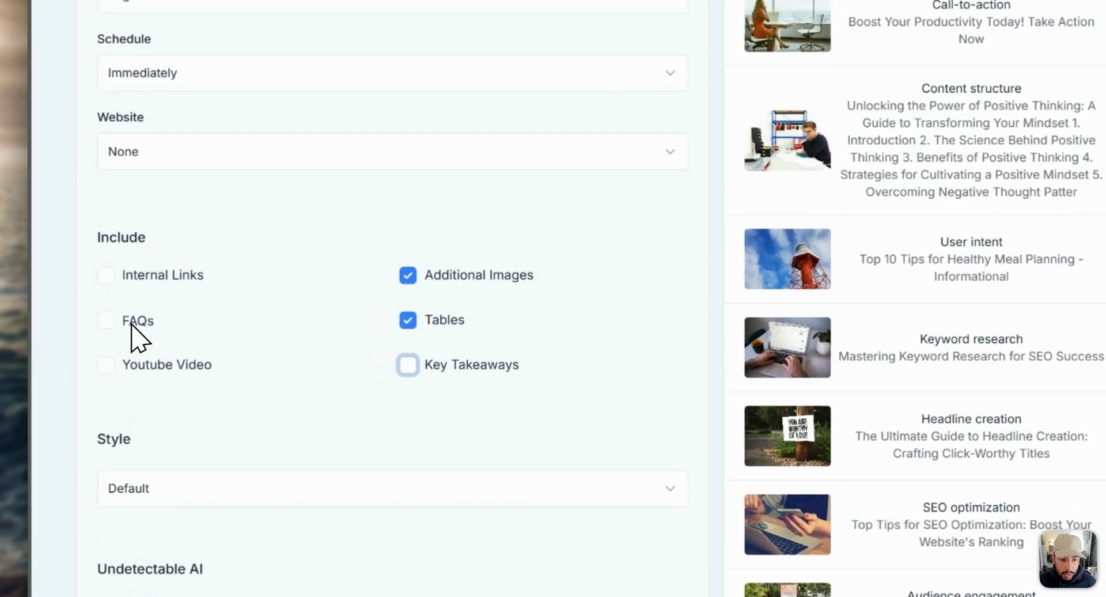
click(102, 288)
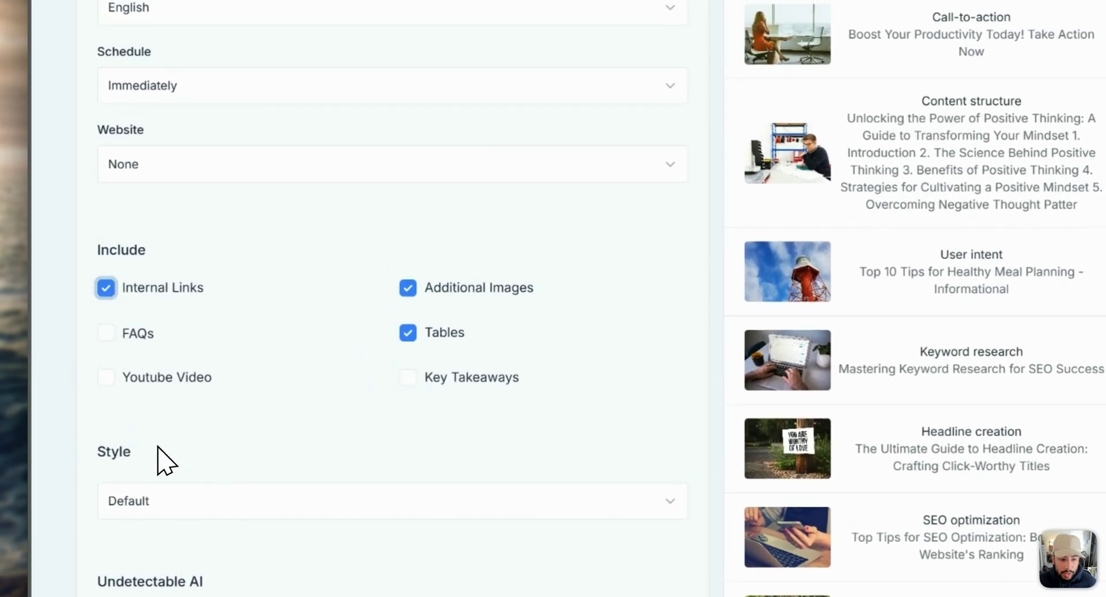
scroll(164, 427, down, 3)
click(104, 205)
- Set the article style to Casual & Friendly and enable Ghost Mode
click(263, 335)
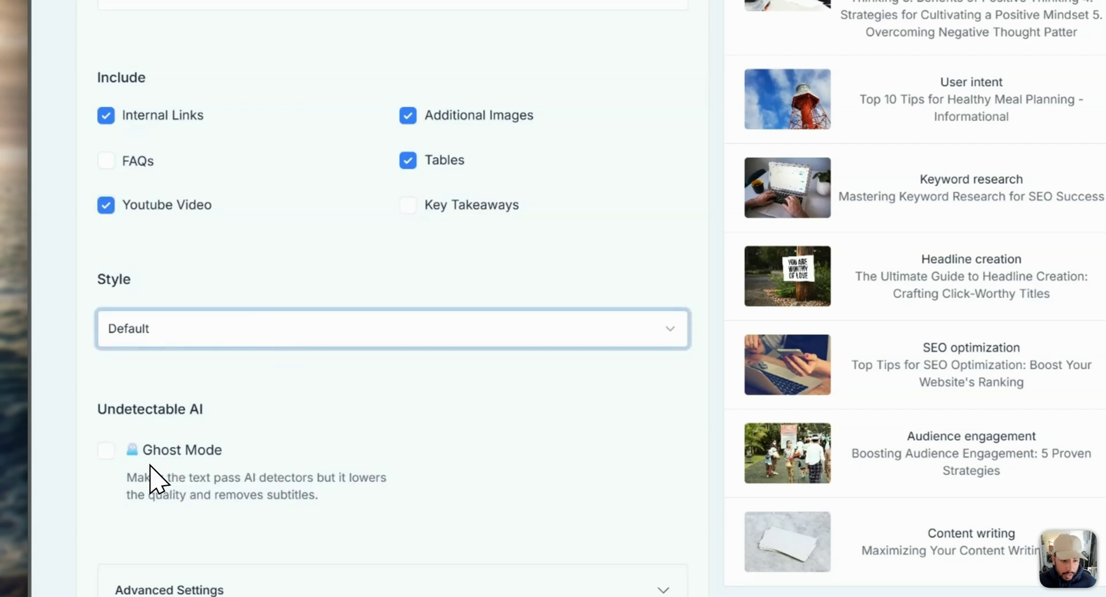
click(191, 487)
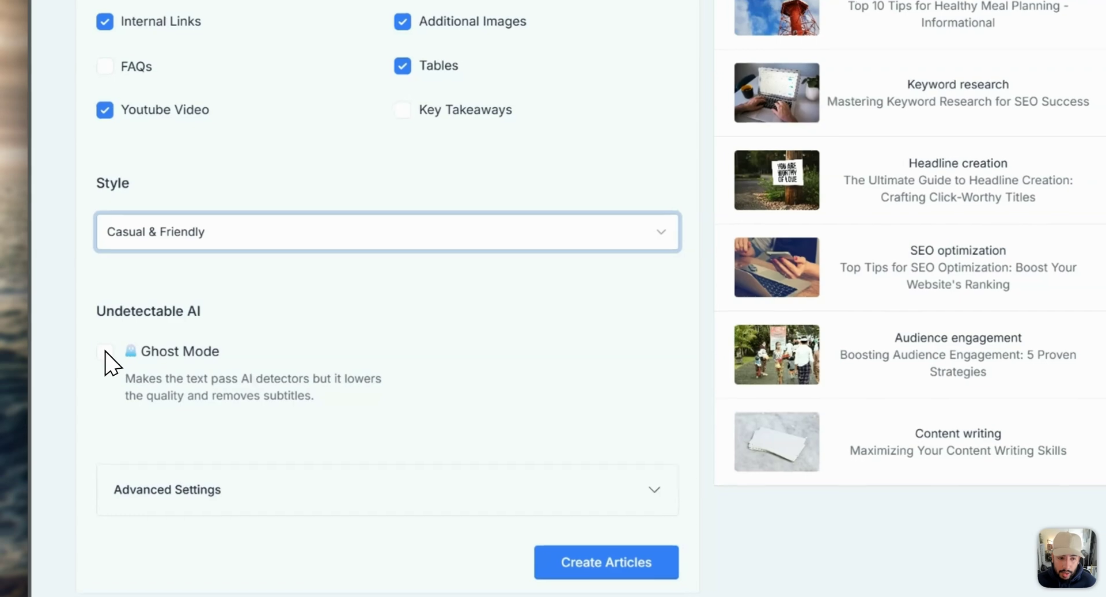
click(86, 354)
- Add "toronto raptors" as an additional keyword in the advanced settings and create the articles
click(224, 457)
scroll(266, 340, down, 3)
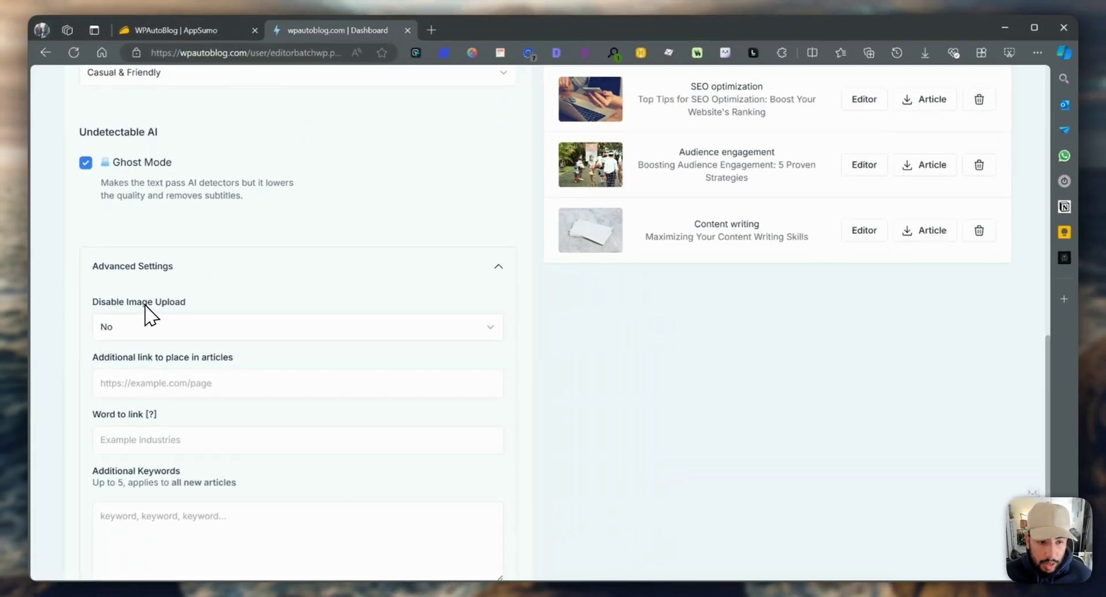
scroll(177, 407, down, 3)
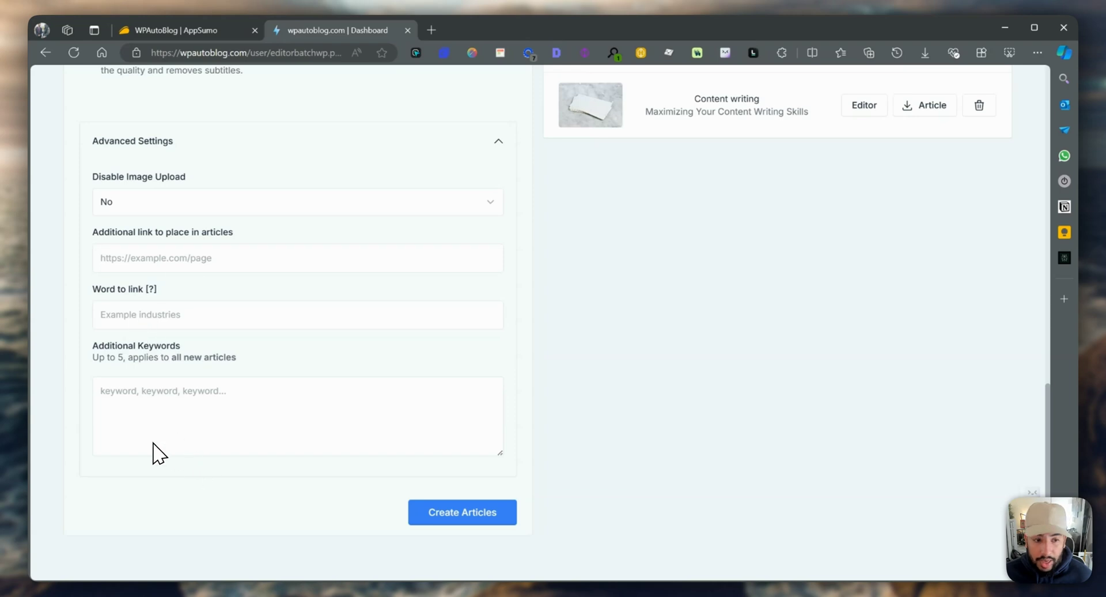
click(156, 398)
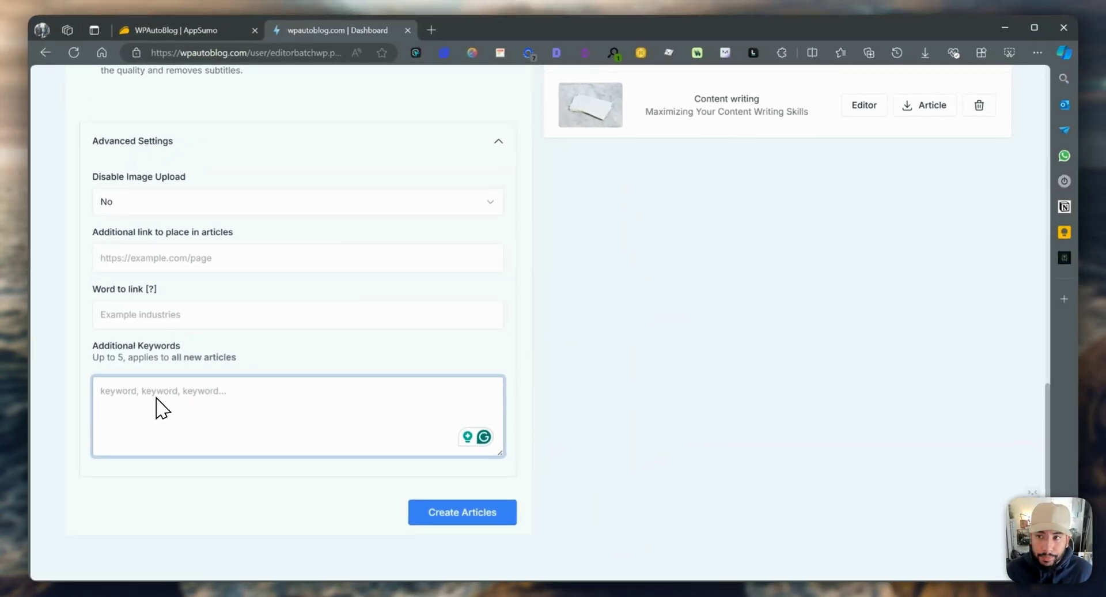
text(toronto raptors)
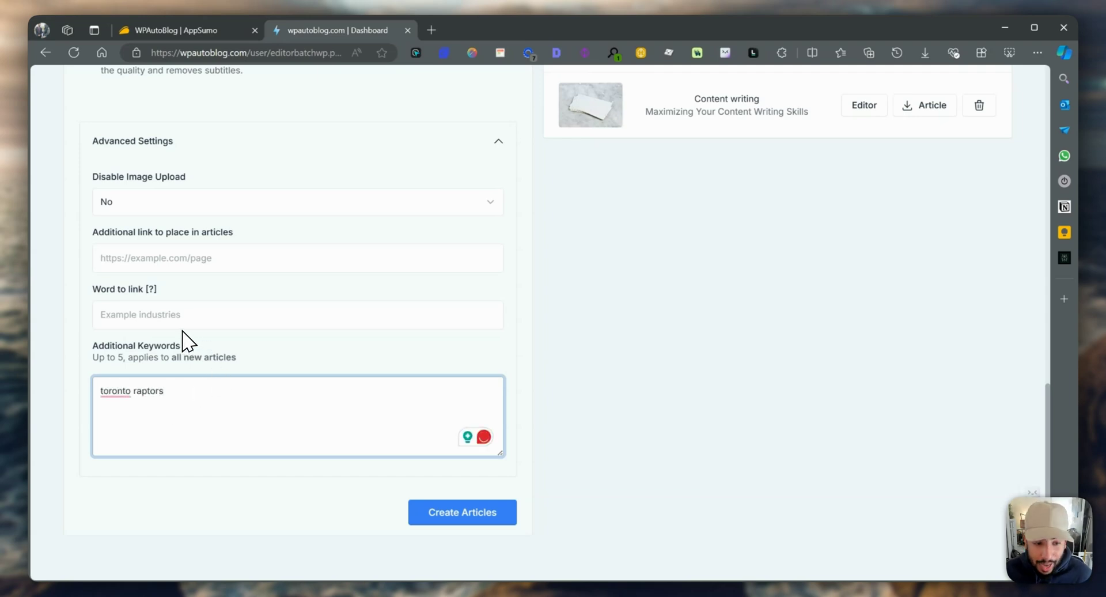
click(511, 519)
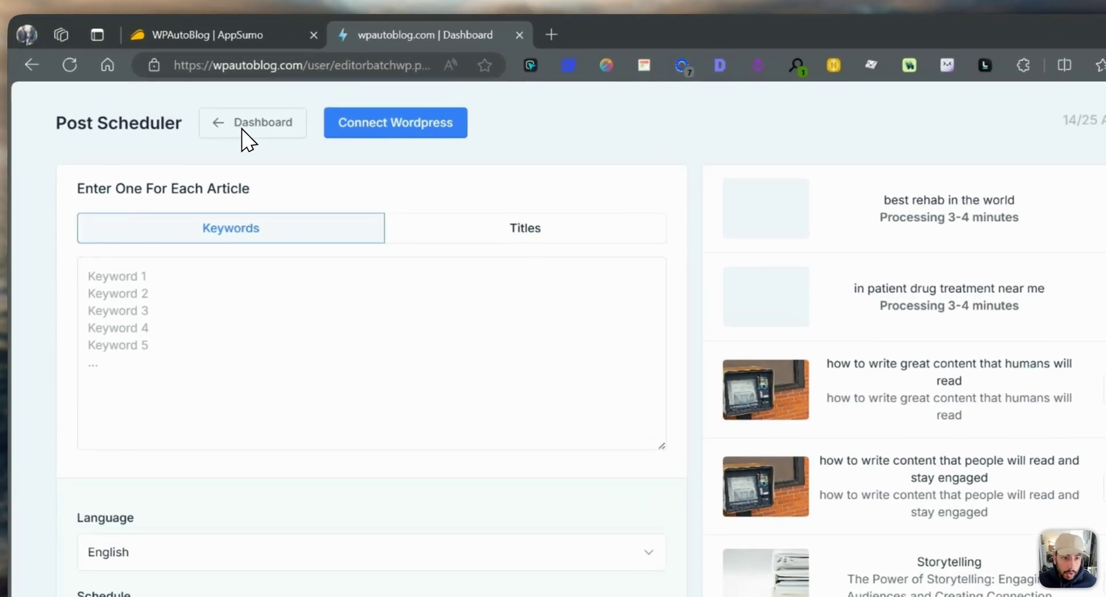
- Create an English topic cluster for "top sports in toronto" and send its topics to the Post Scheduler
click(243, 132)
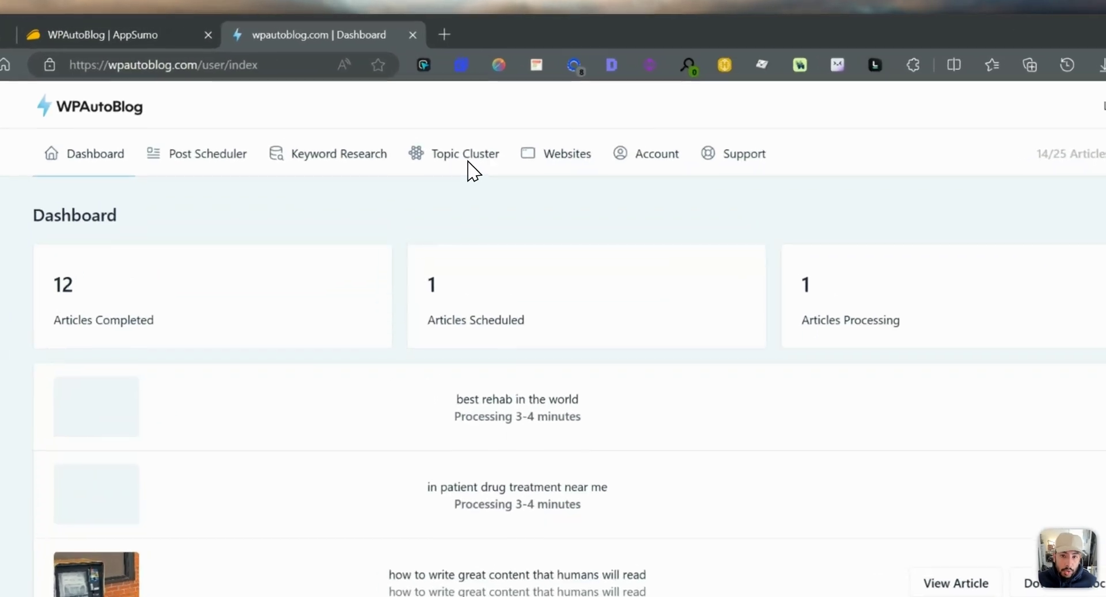
click(447, 119)
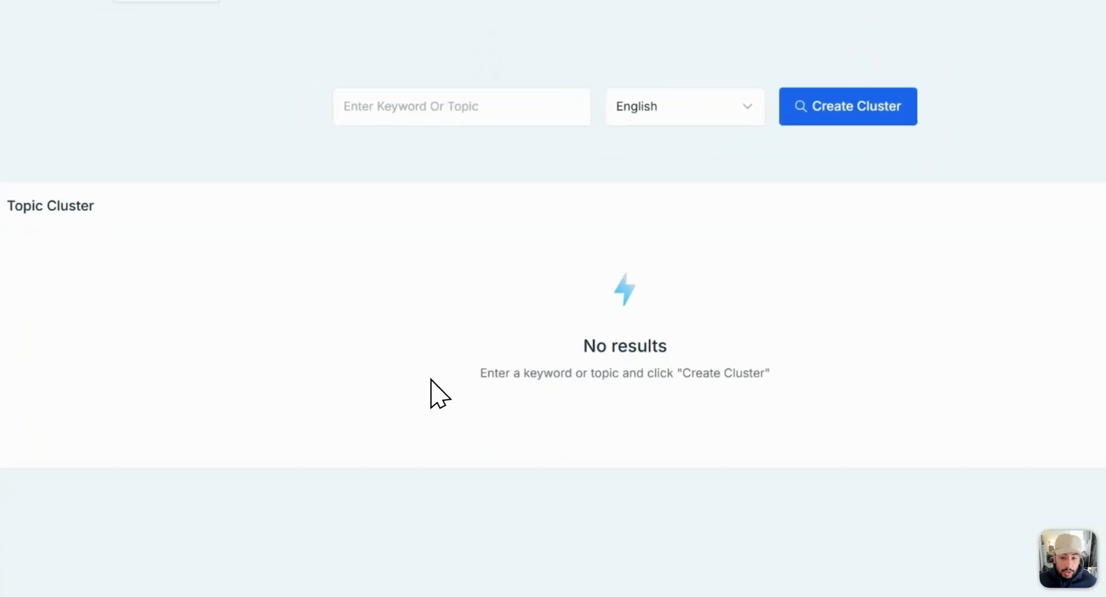
click(450, 145)
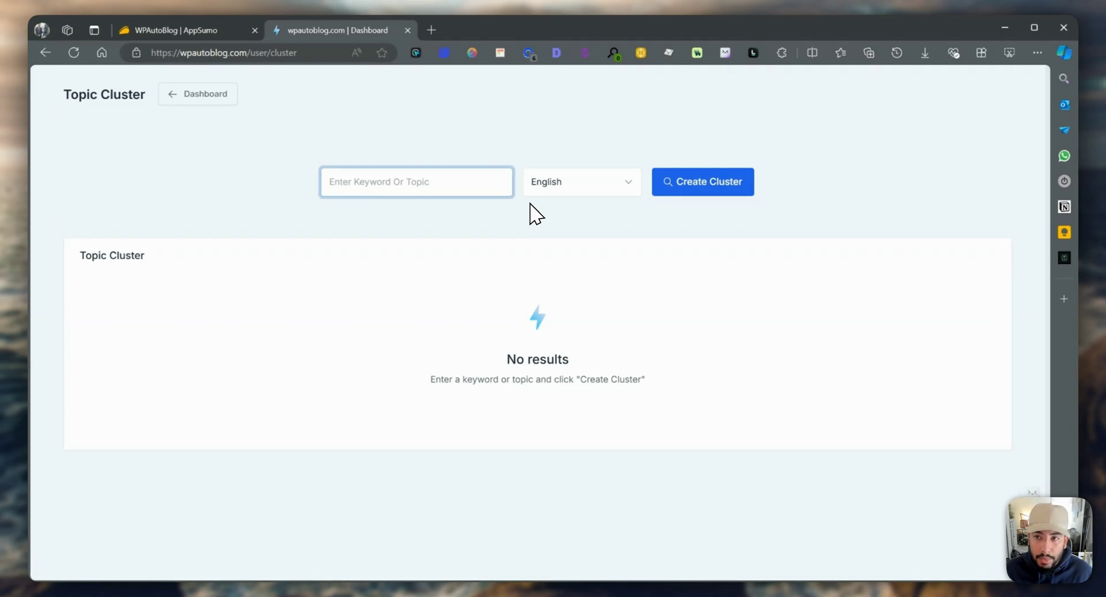
text(to)
key(BackSpace)
key(BackSpace)
text(top sports in toronto)
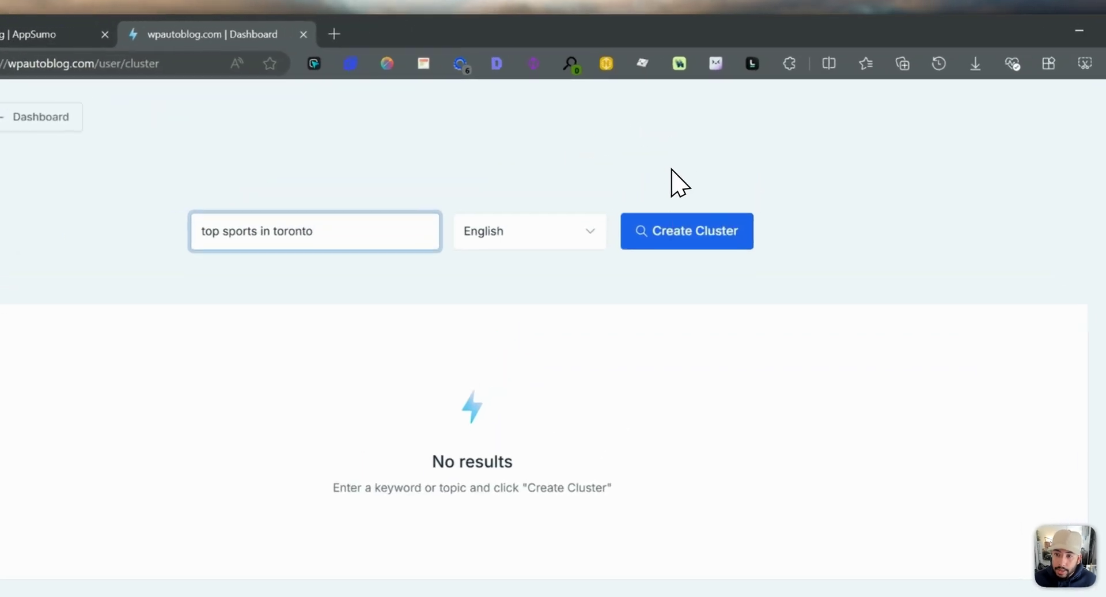
click(692, 190)
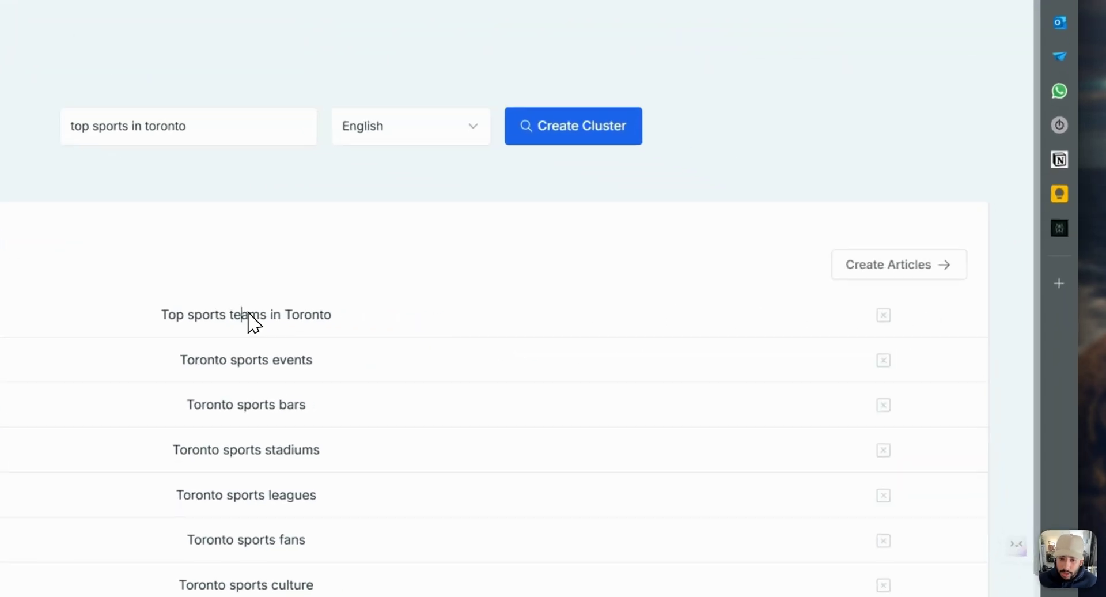
scroll(634, 346, down, 2)
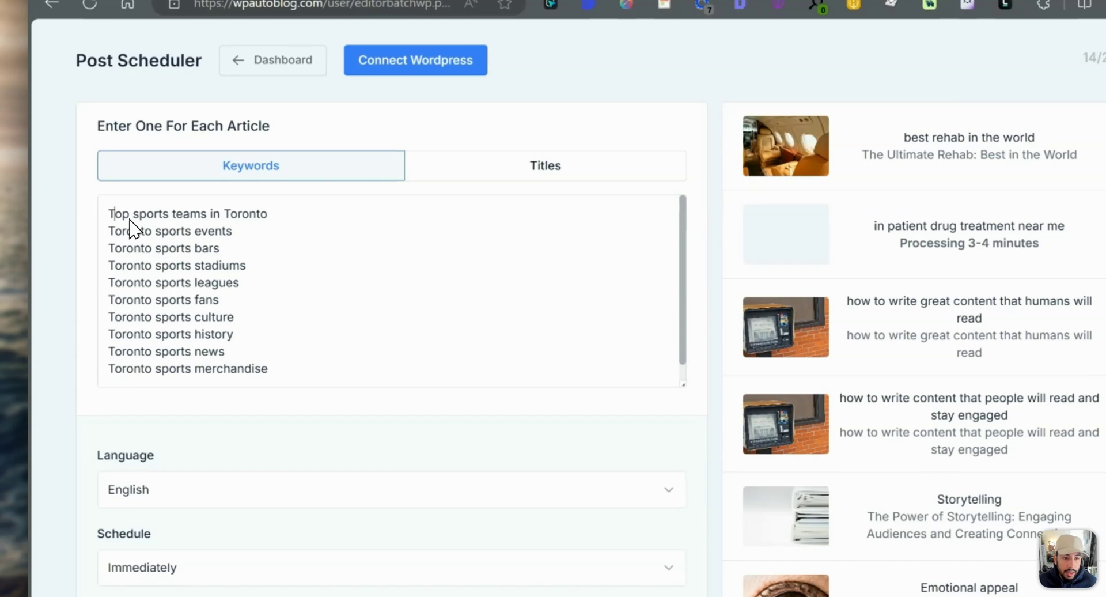
- Review the Toronto sports keywords brought over from the topic cluster and the article settings below them
drag(91, 211, 219, 318)
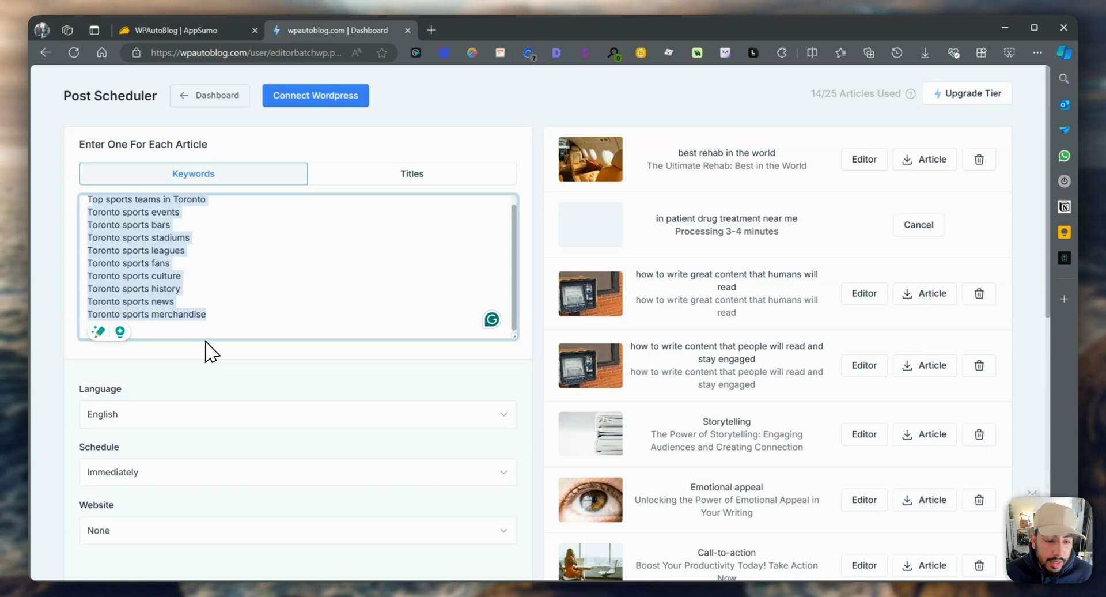
scroll(202, 358, down, 5)
scroll(231, 467, down, 5)
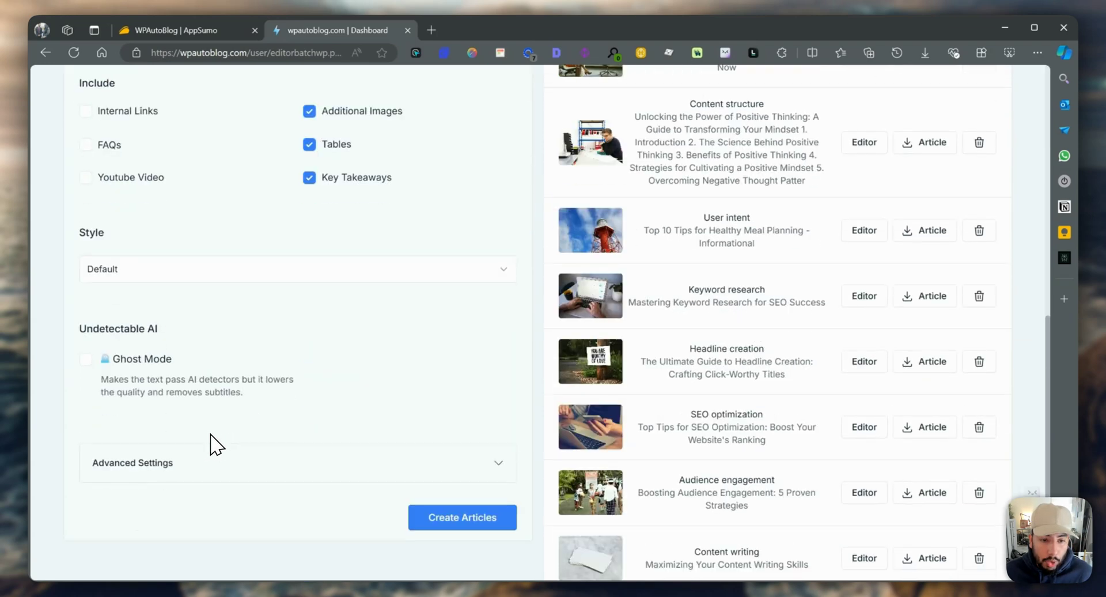
scroll(218, 444, up, 10)
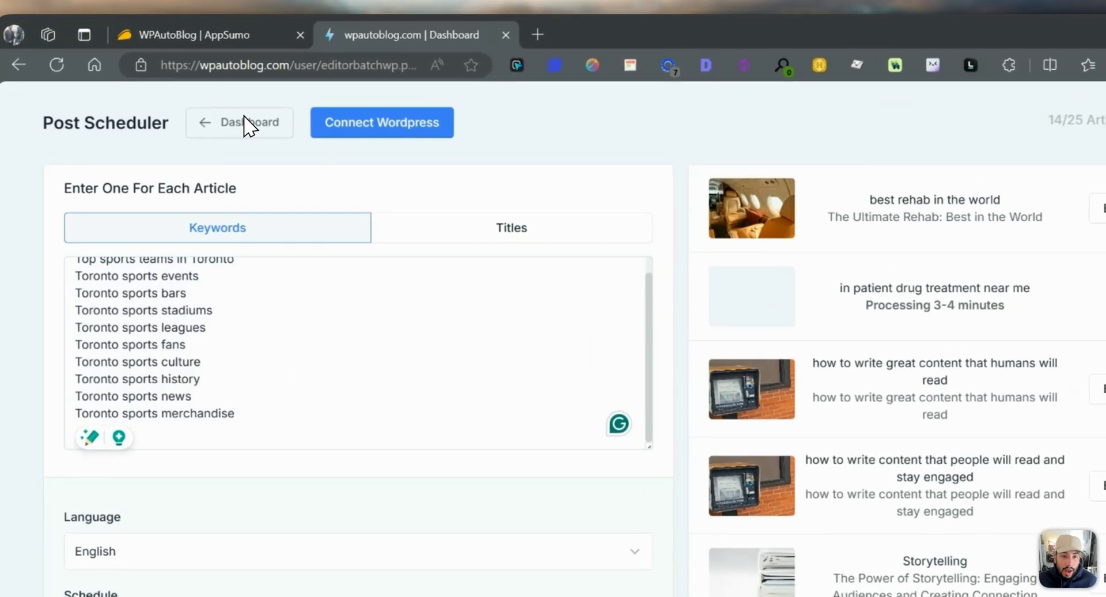
- Reopen a blank Post Scheduler from the dashboard and enter the keyword "toronto raptors over the last 15 years"
click(211, 95)
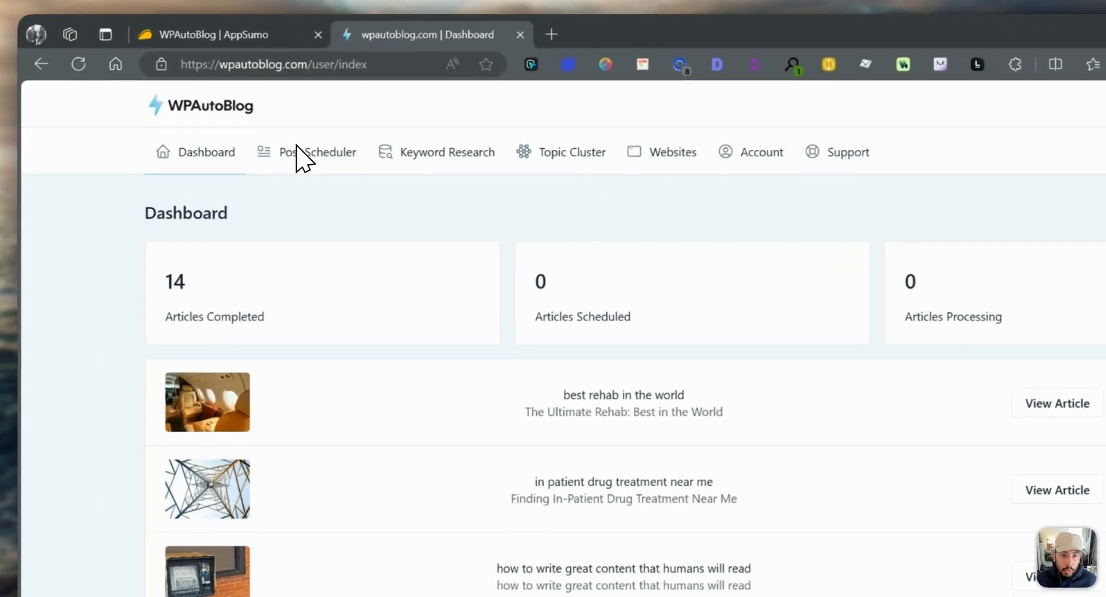
click(256, 121)
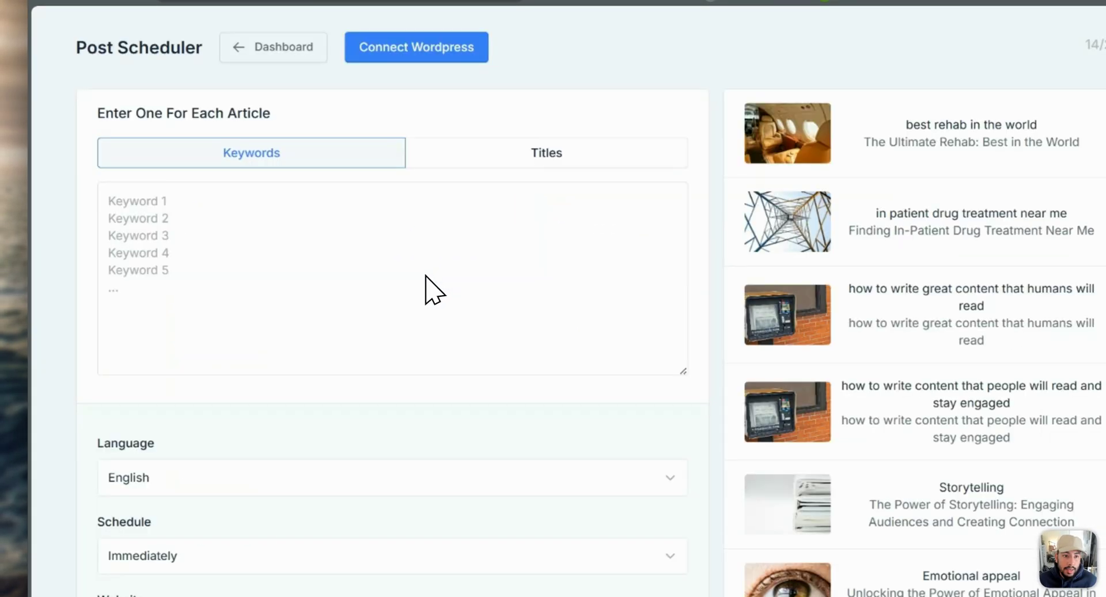
click(217, 228)
text(t)
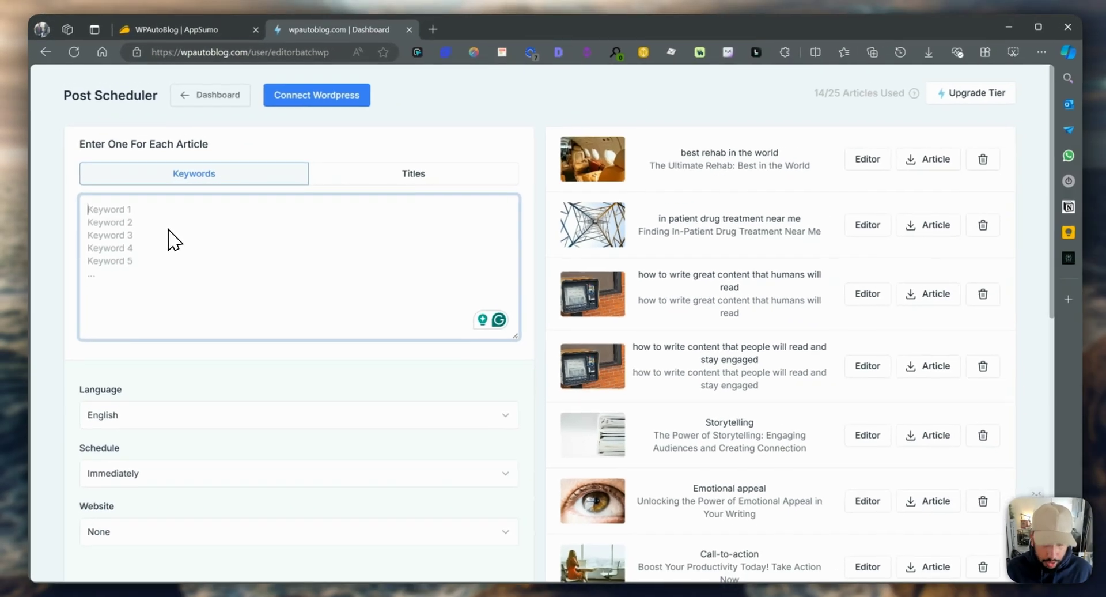
text(oronto raptors over the last 1)
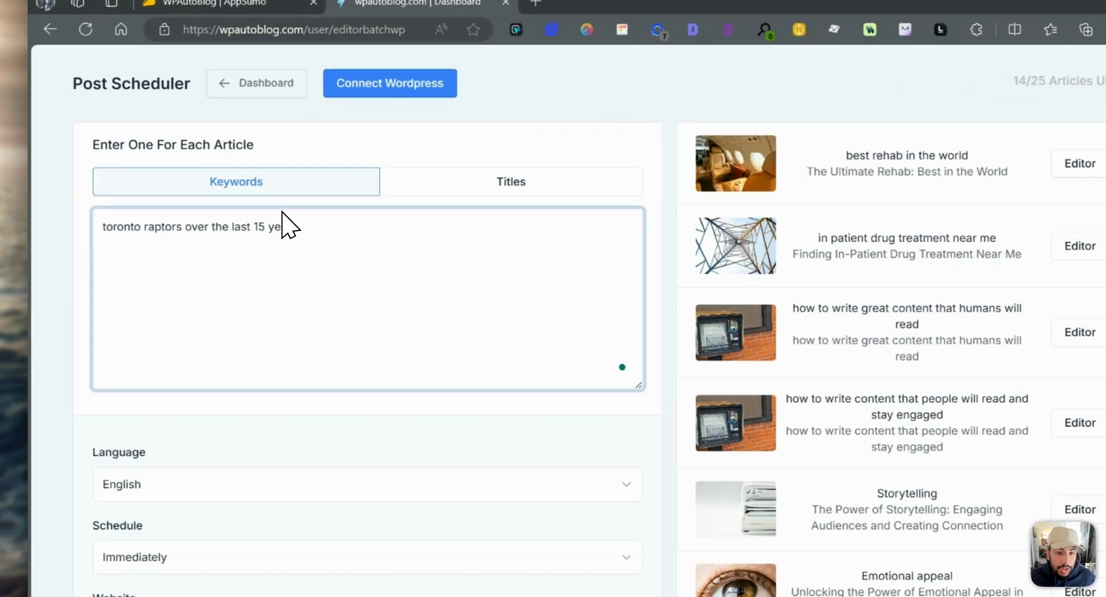
key(BackSpace)
key(BackSpace)
key(BackSpace)
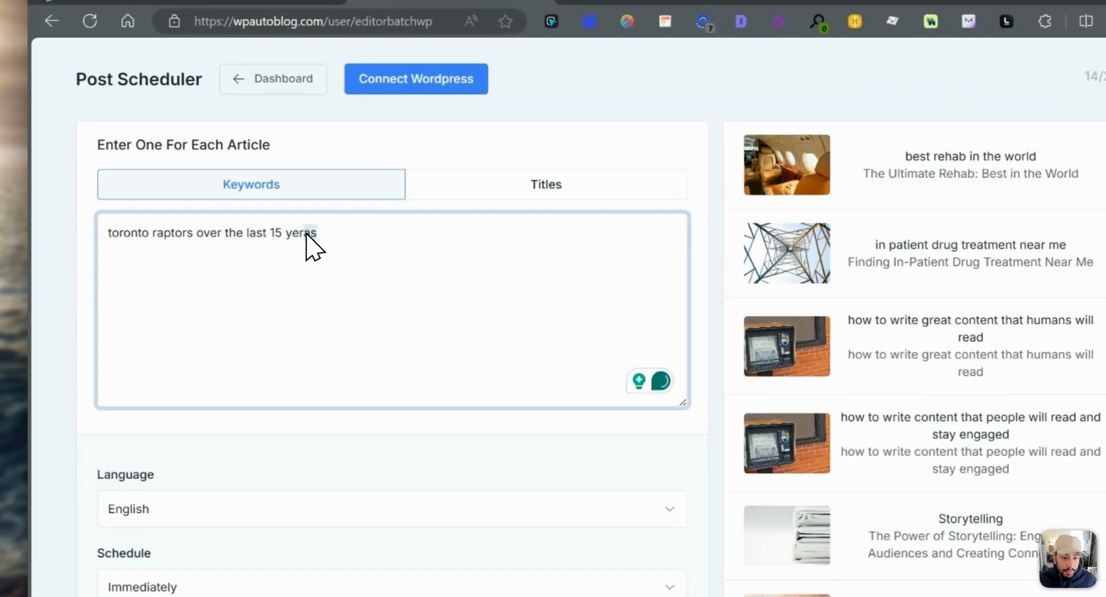
text(ars)
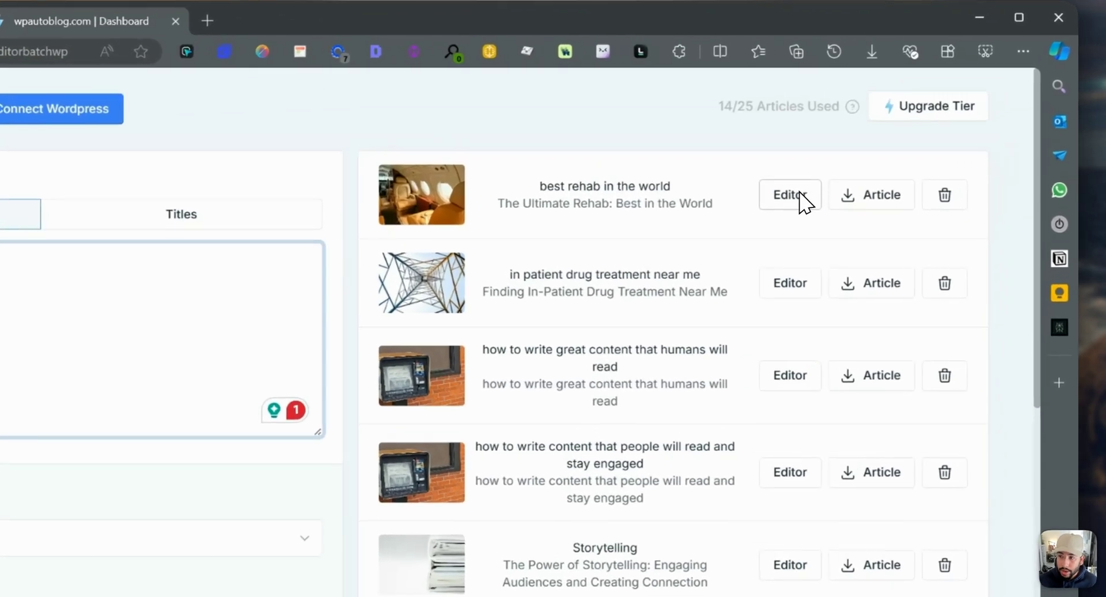
- Open the "best rehab in the world" article in the editor and examine its image, title and opening paragraphs
click(867, 160)
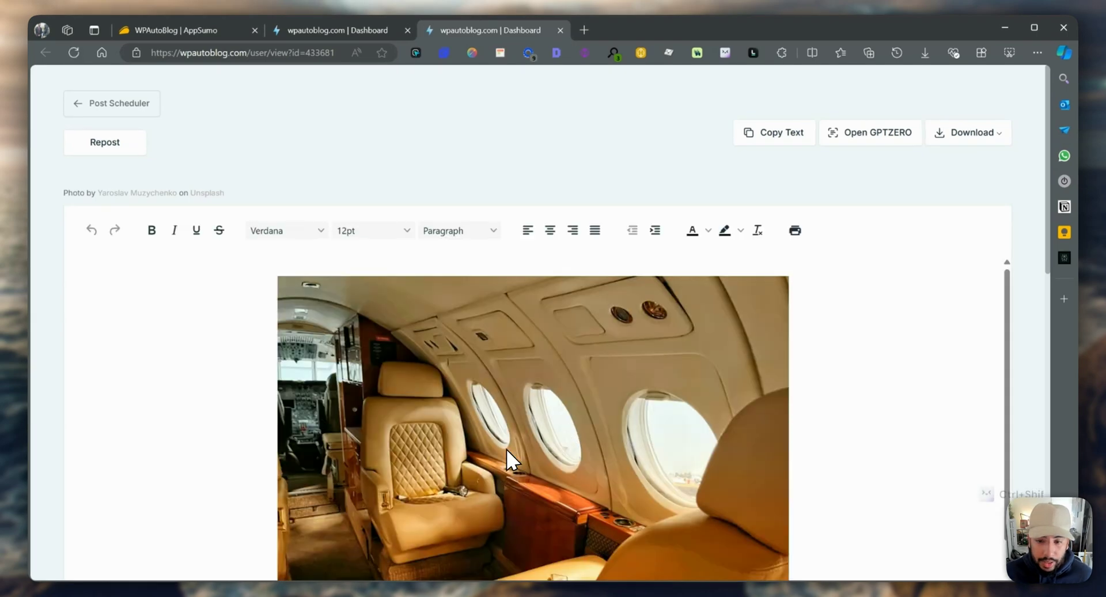
scroll(500, 450, down, 3)
scroll(400, 326, up, 3)
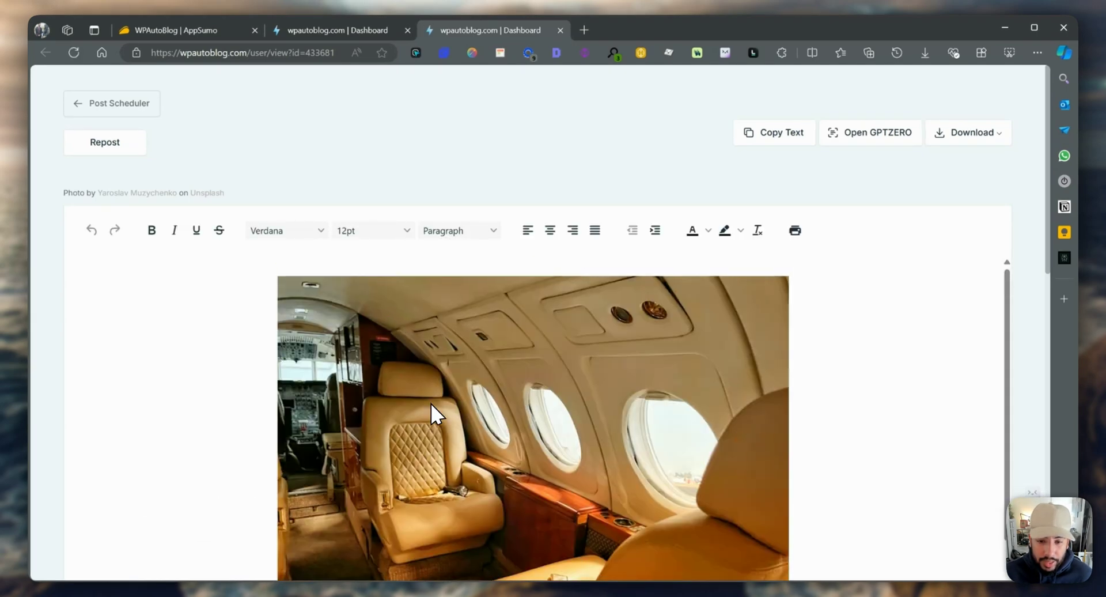
scroll(511, 426, down, 3)
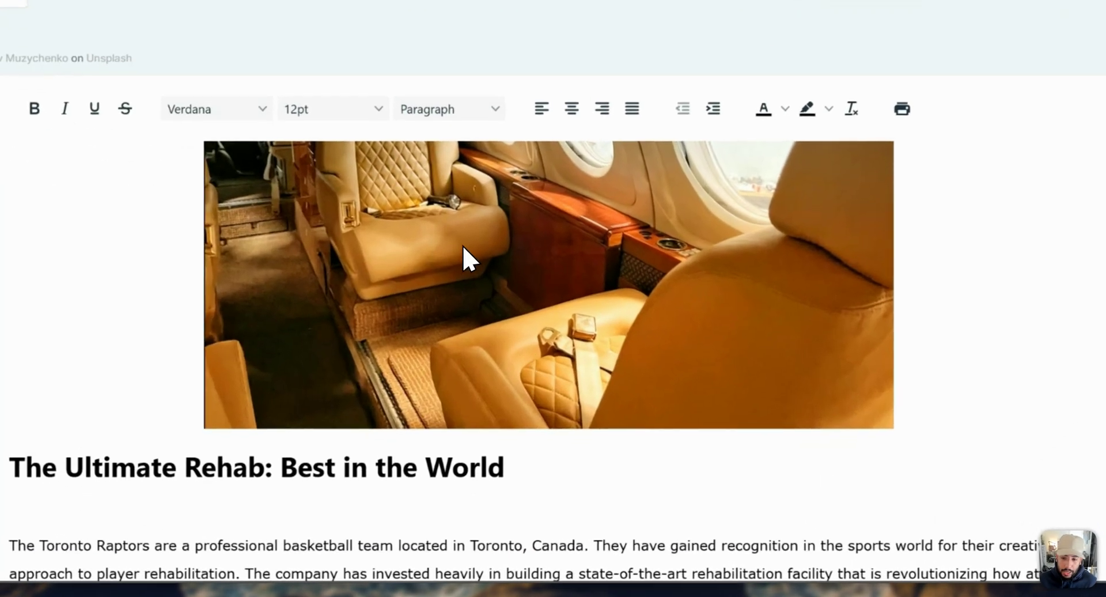
click(664, 341)
scroll(749, 403, down, 3)
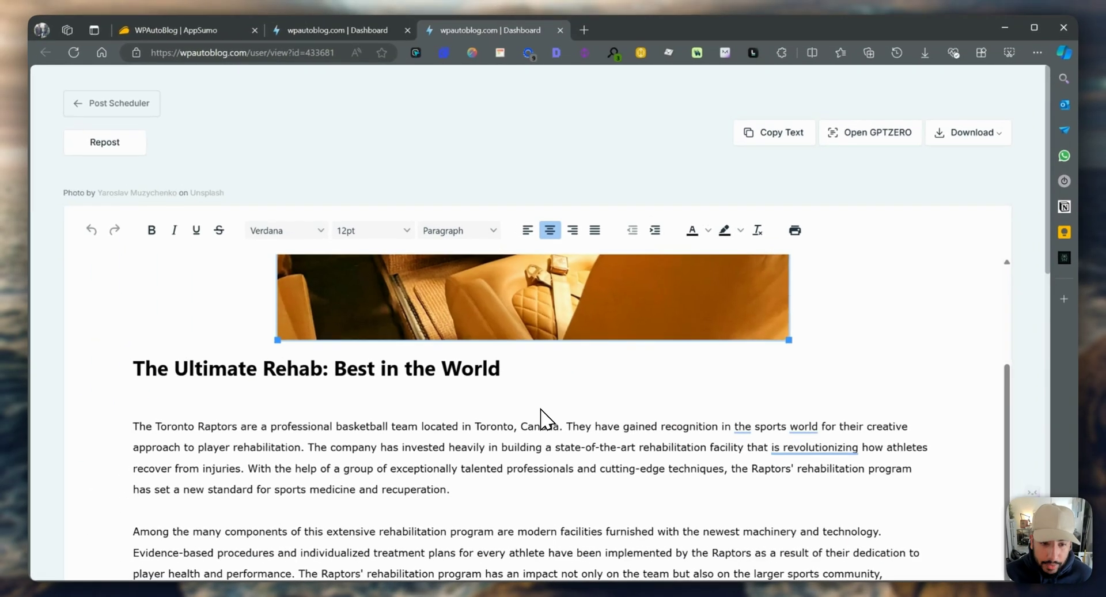
scroll(198, 383, down, 2)
scroll(161, 354, up, 2)
drag(132, 368, 621, 376)
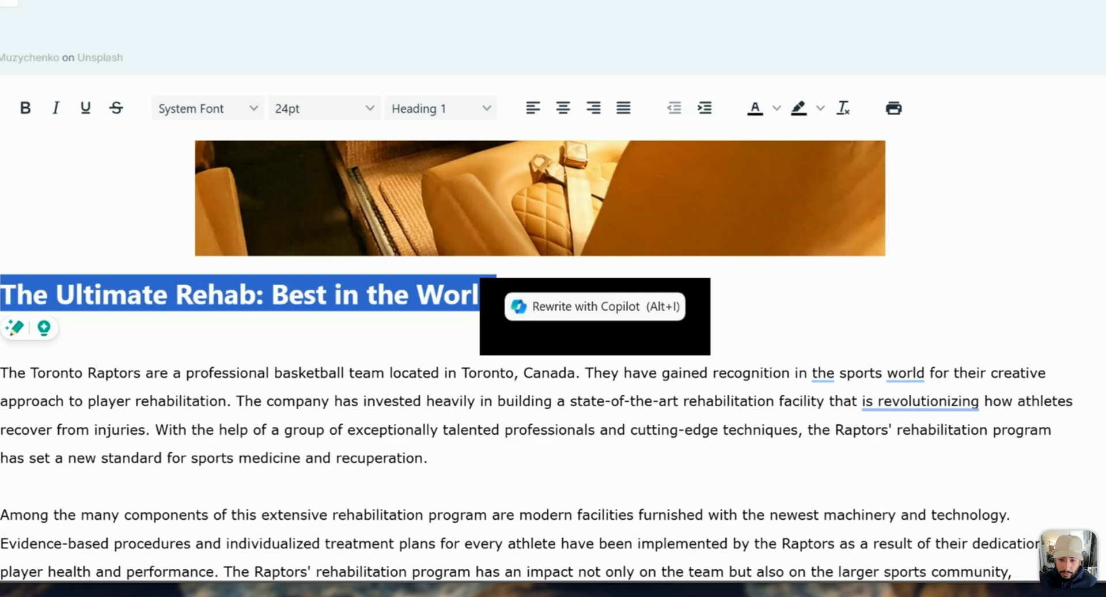
click(263, 554)
scroll(256, 539, down, 2)
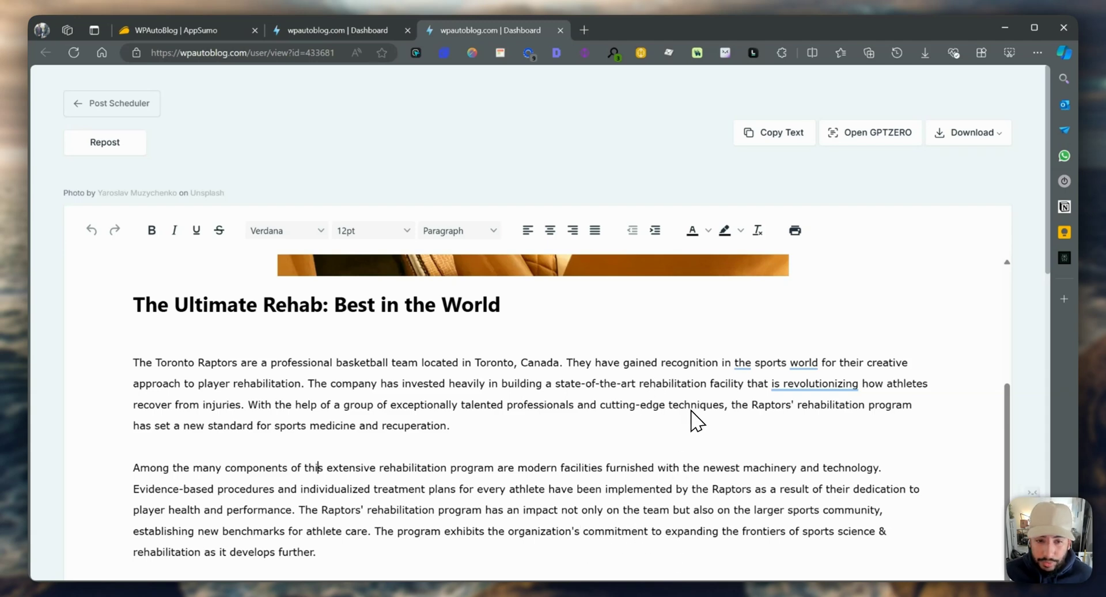
scroll(534, 447, up, 5)
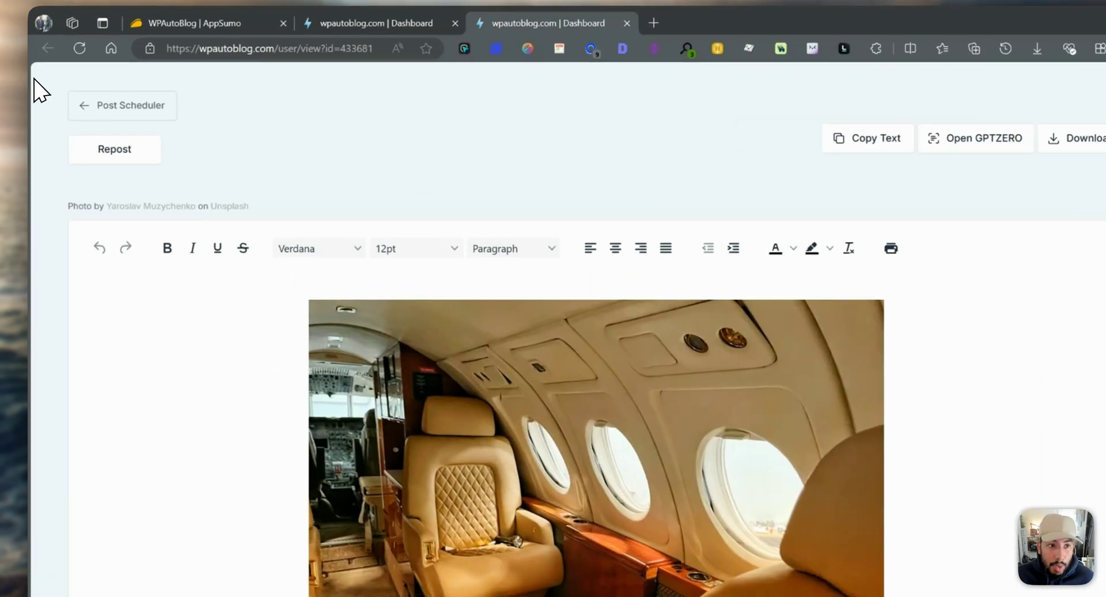
- Return to the Post Scheduler, reopen the "best rehab in the world" article and read through its text
click(107, 99)
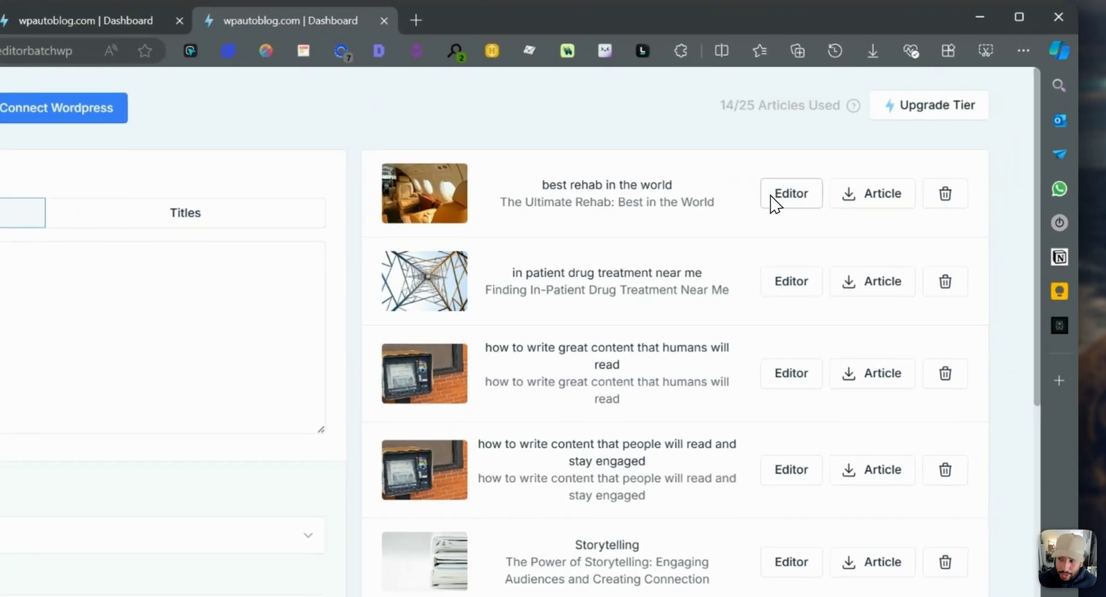
click(851, 163)
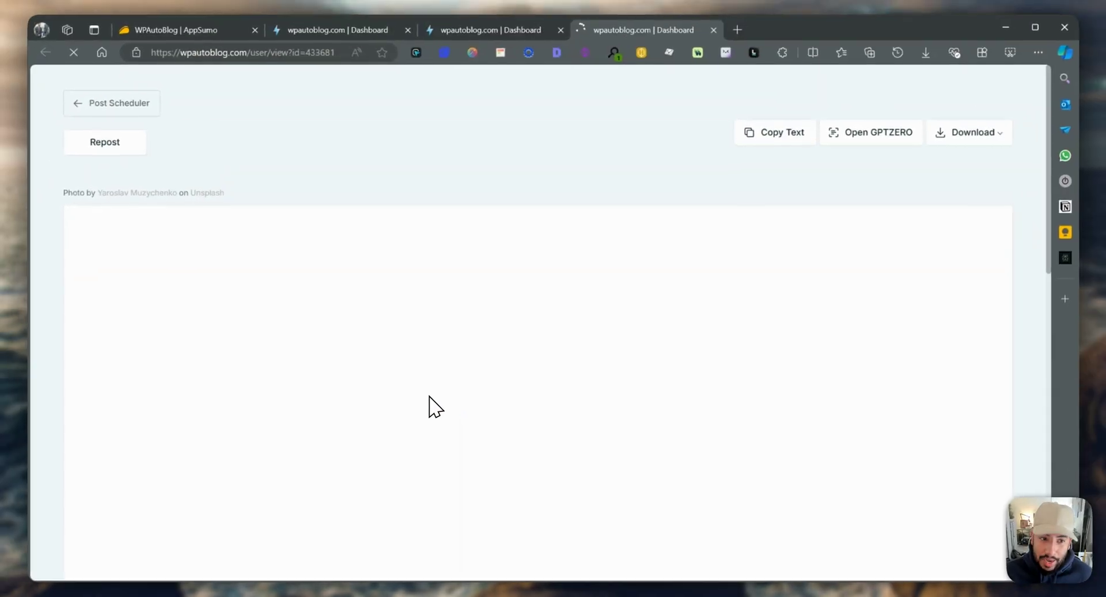
scroll(455, 392, down, 5)
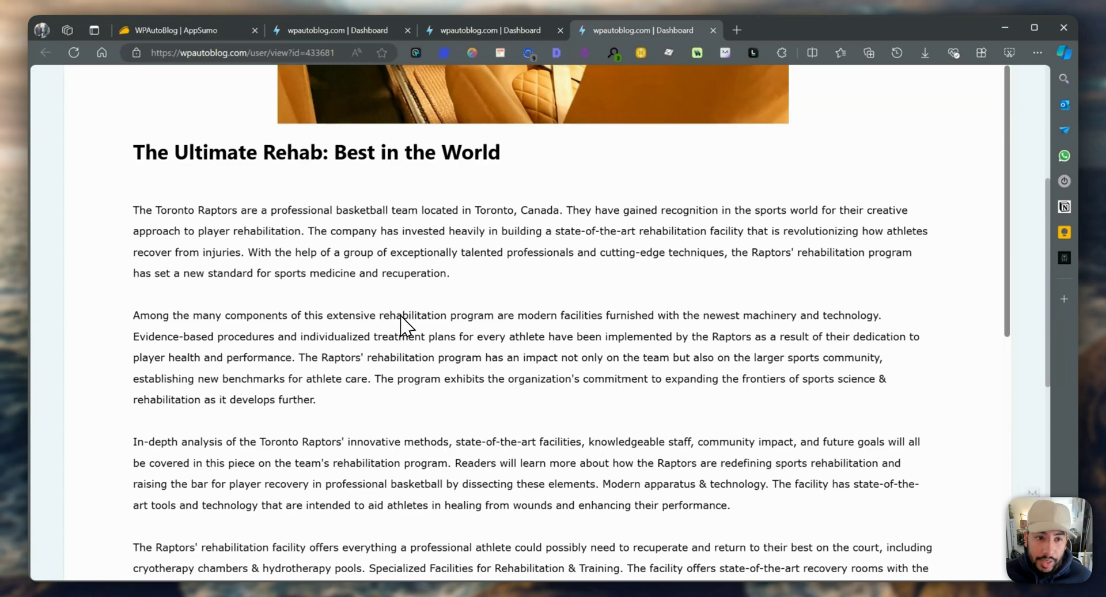
scroll(398, 276, up, 5)
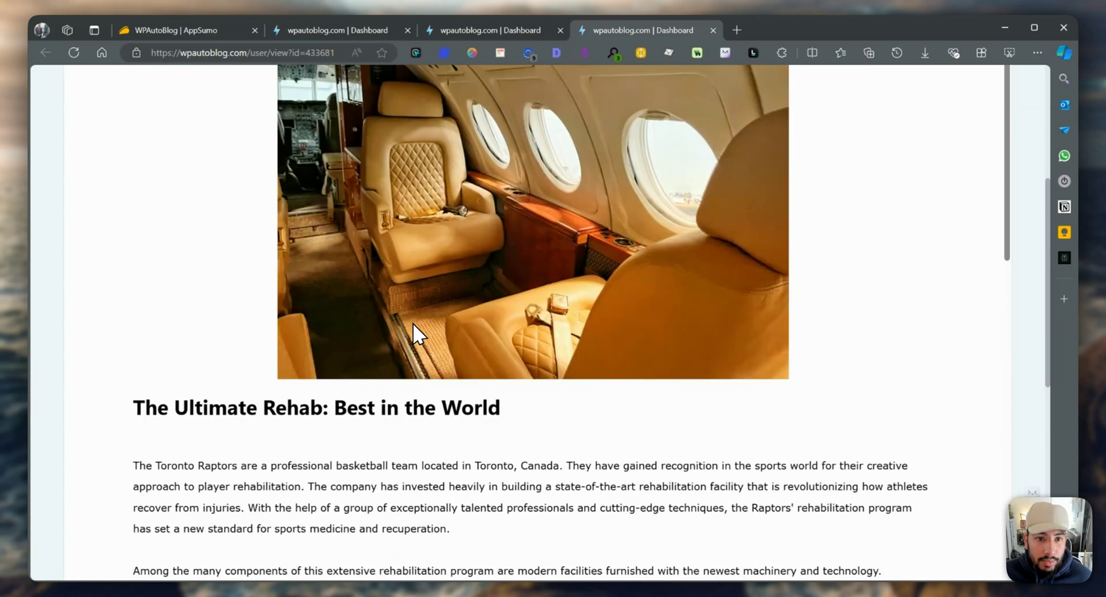
scroll(392, 356, up, 2)
scroll(389, 368, up, 2)
scroll(346, 369, down, 5)
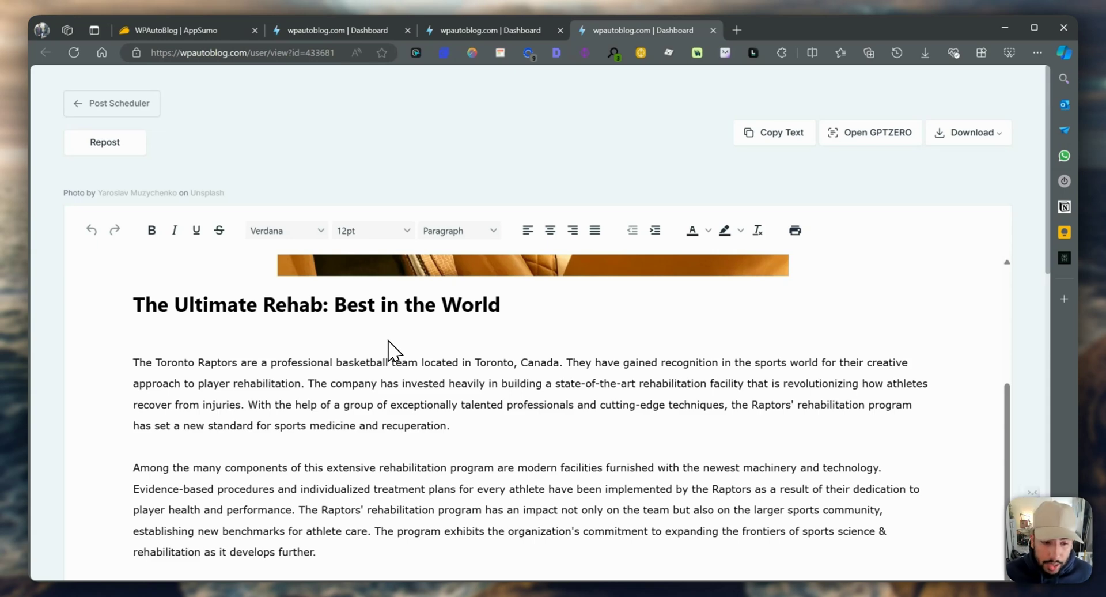
scroll(499, 415, down, 5)
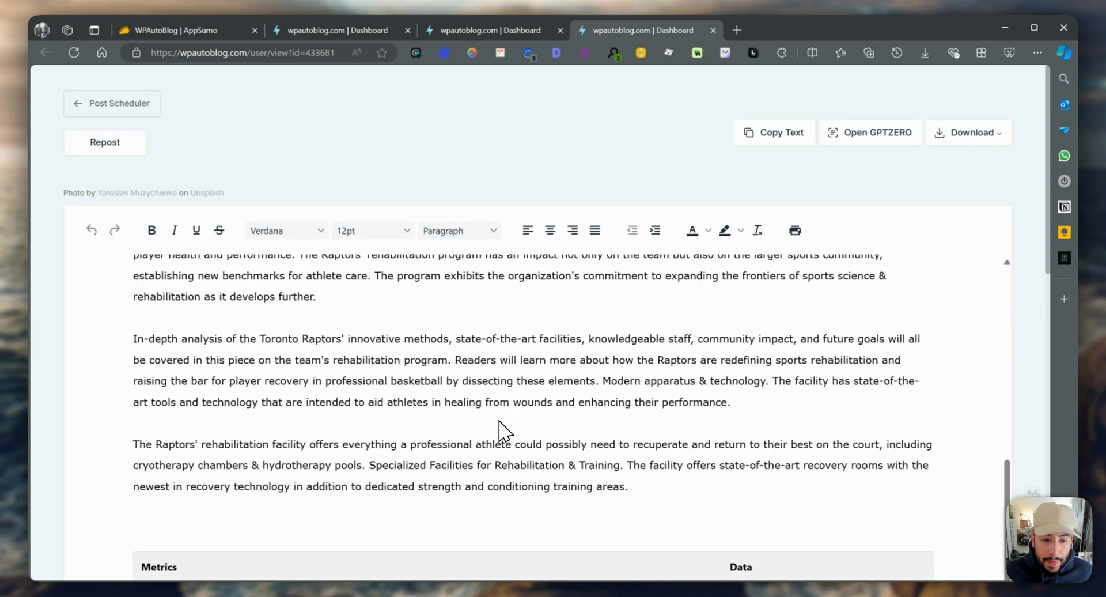
scroll(461, 435, up, 2)
scroll(443, 438, up, 2)
- Select the whole article and open the Originality.ai dashboard in a new tab
key(ctrl+a)
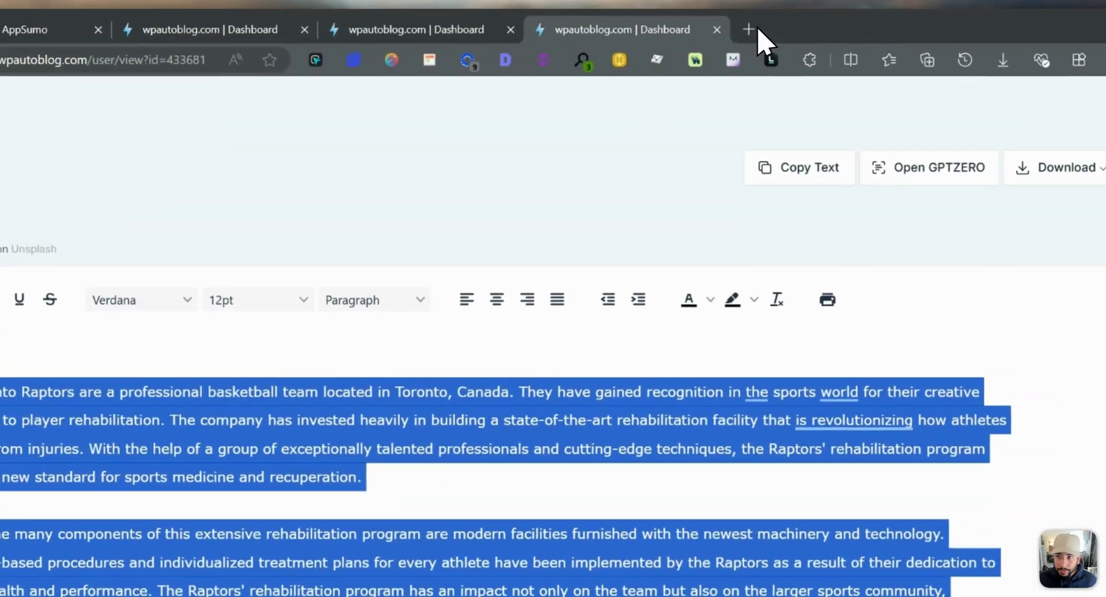
click(757, 30)
text(orig)
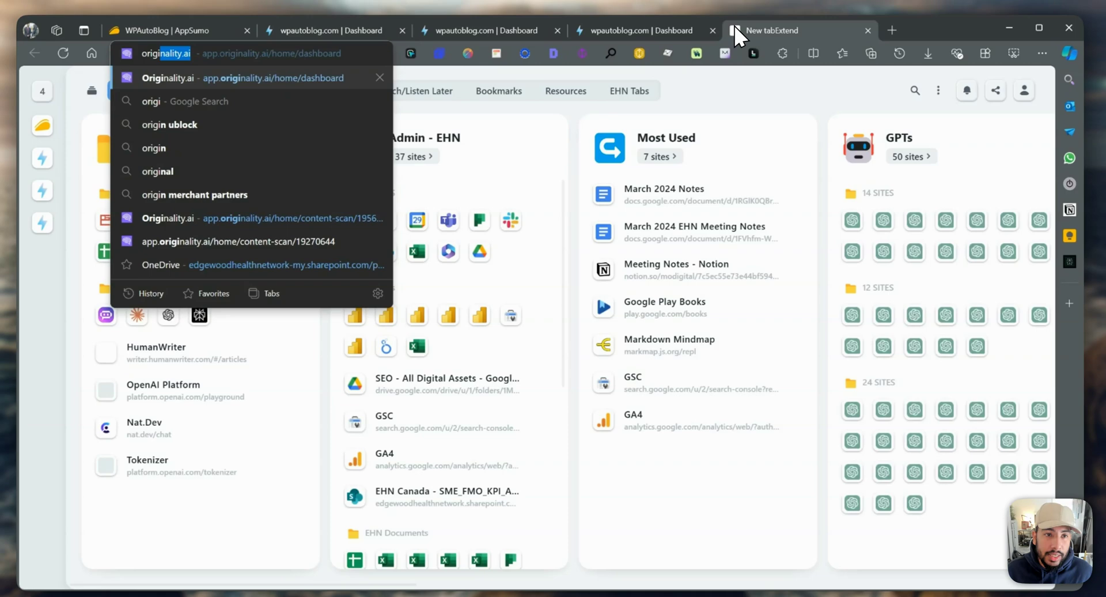
key(Return)
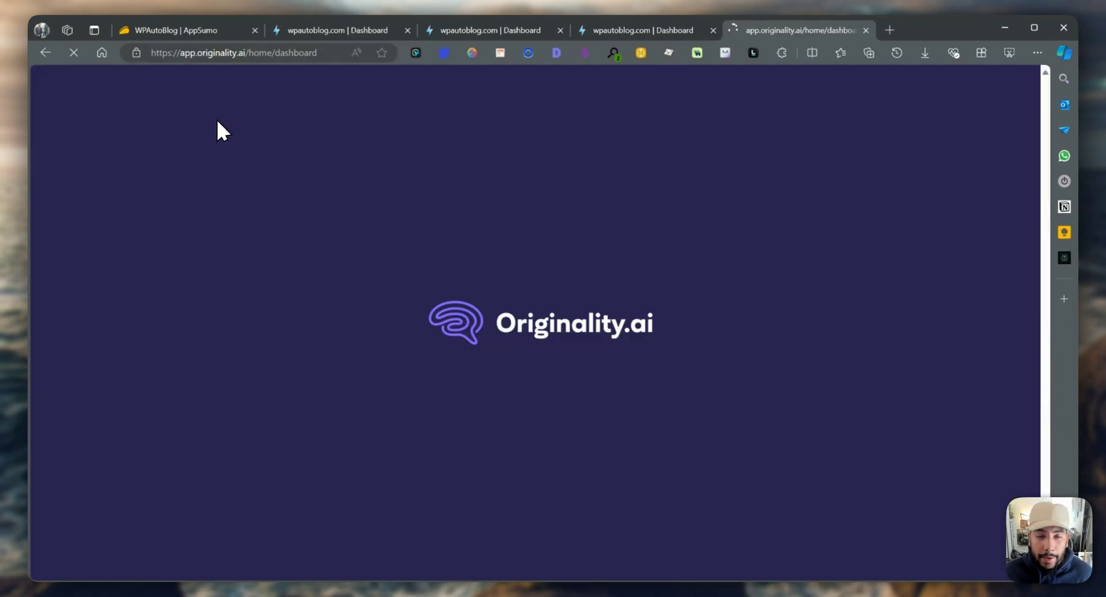
- Go back to the article and select only its opening paragraphs above the Metrics table
click(634, 30)
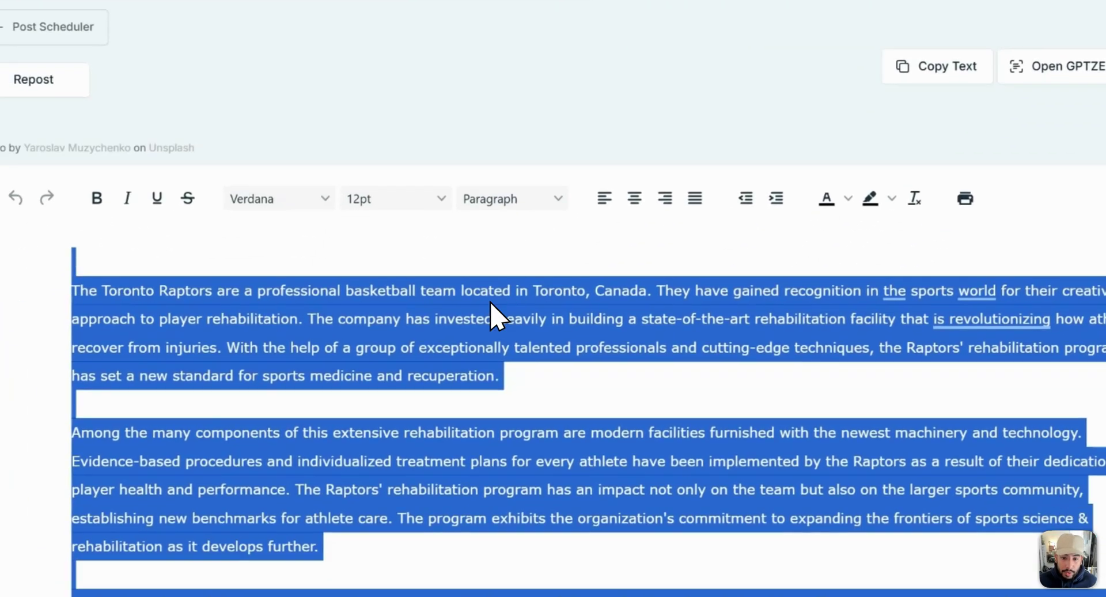
click(362, 436)
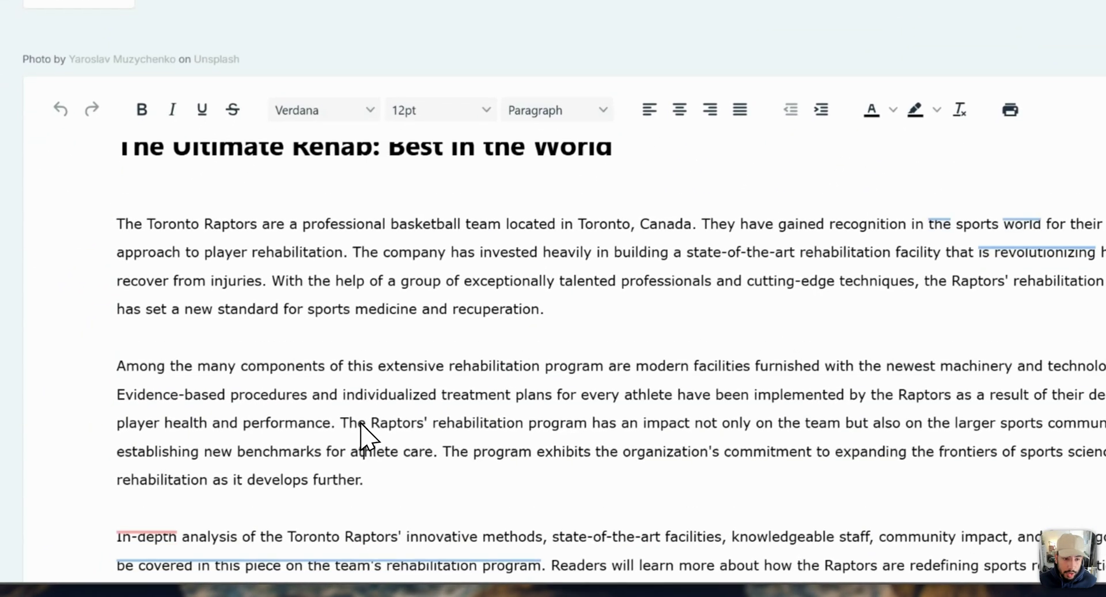
scroll(362, 436, up, 3)
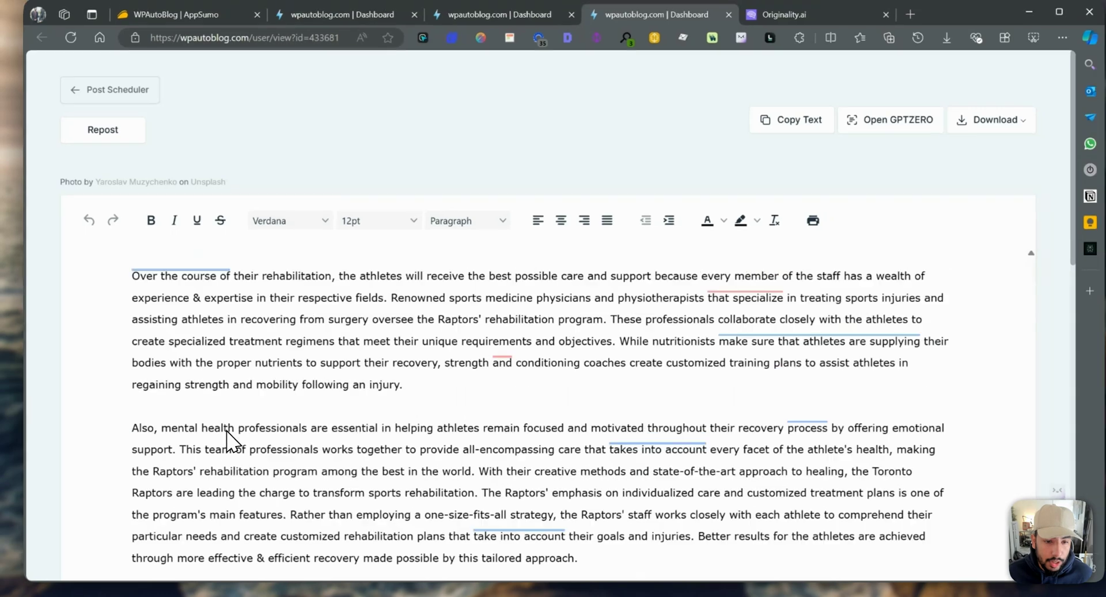
scroll(256, 378, up, 10)
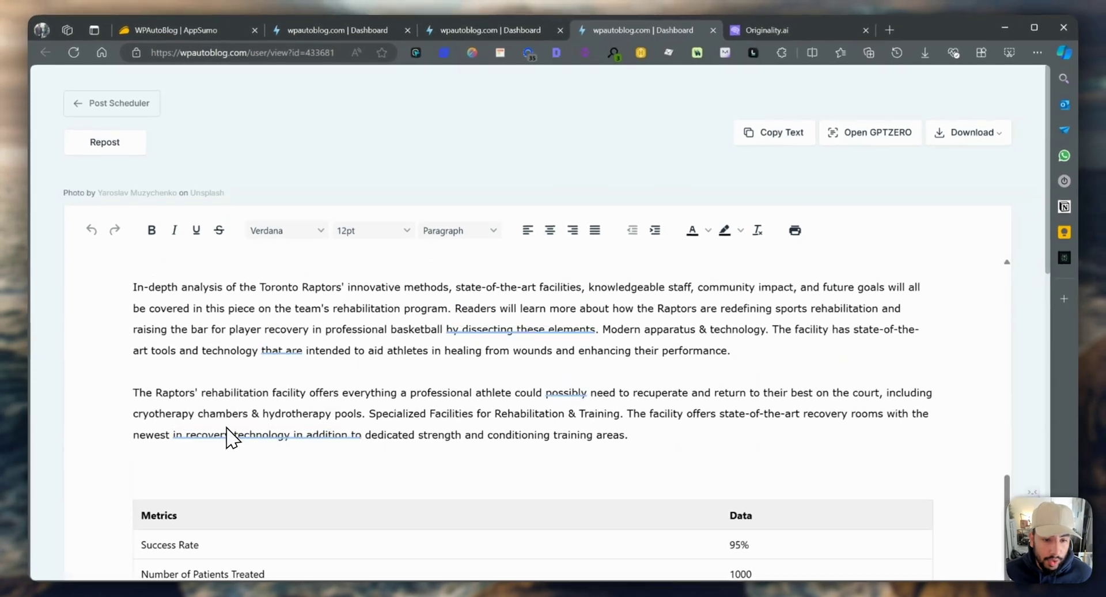
scroll(236, 429, down, 5)
drag(143, 502, 258, 433)
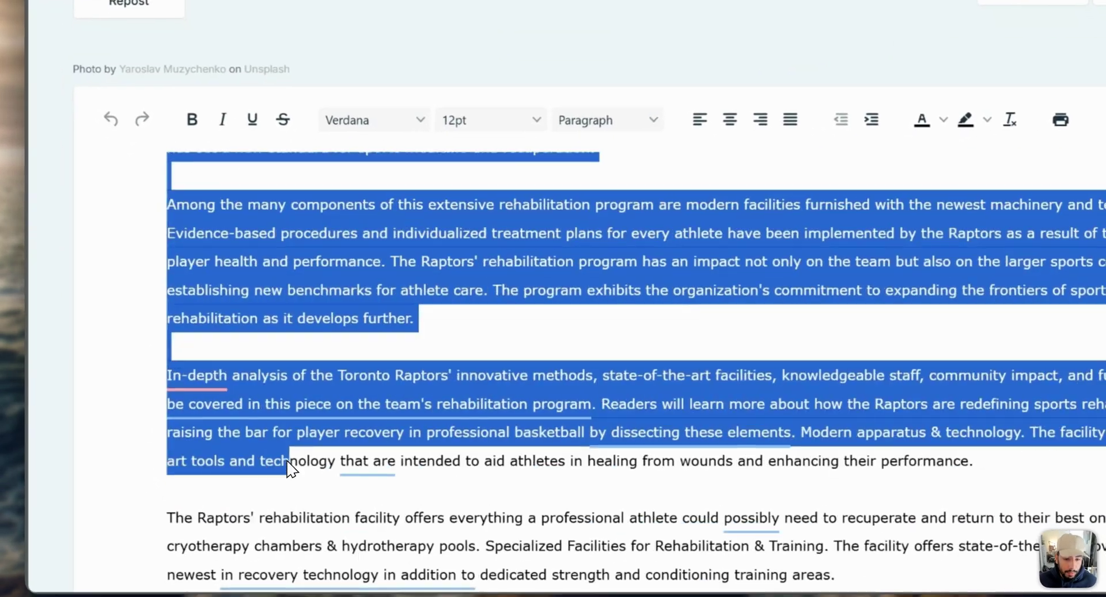
scroll(494, 368, down, 4)
drag(331, 380, 617, 306)
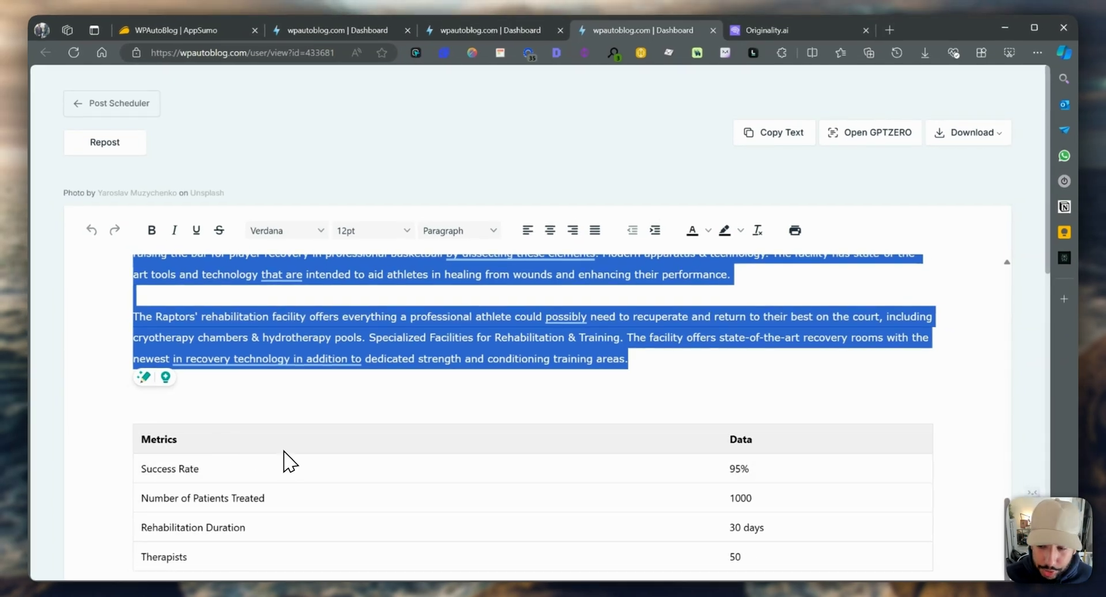
key(BackSpace)
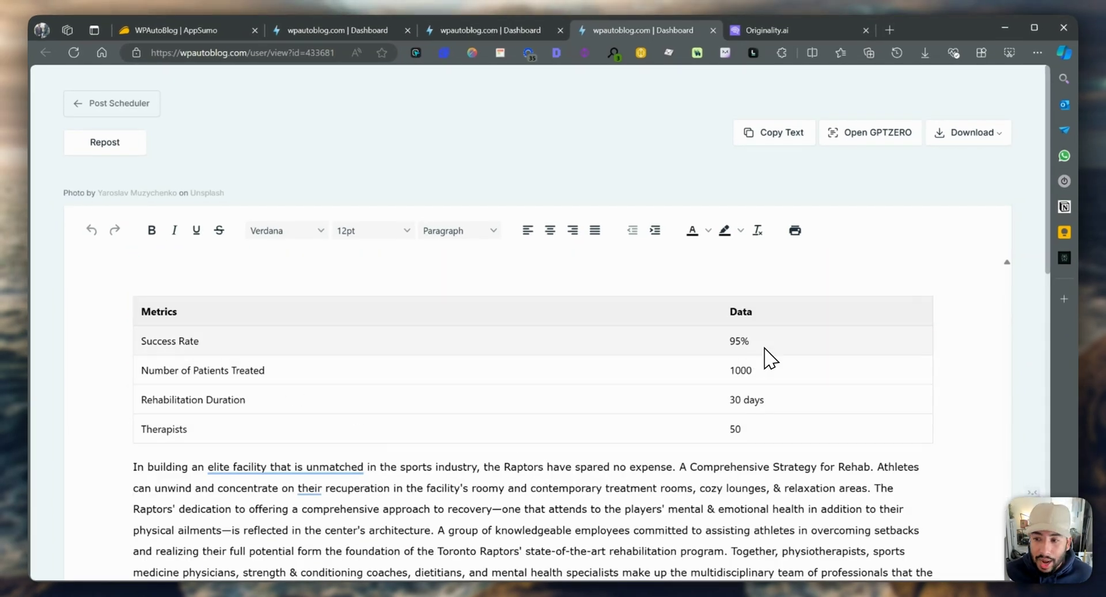
- Look through the rest of the article, from the Metrics table and embedded video down to the Healthline link
scroll(286, 403, down, 6)
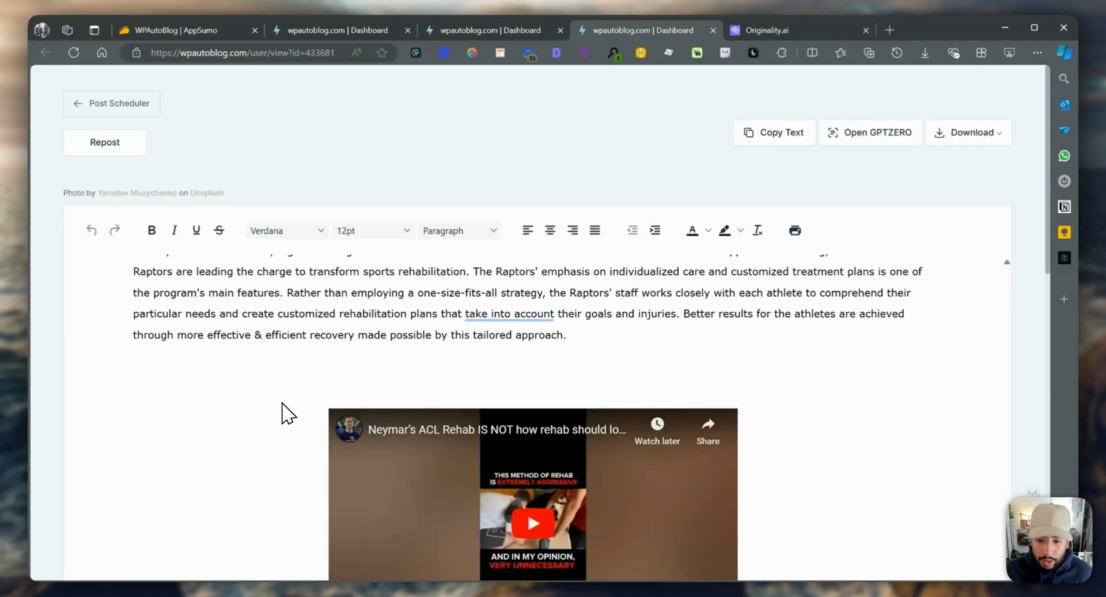
scroll(286, 412, down, 15)
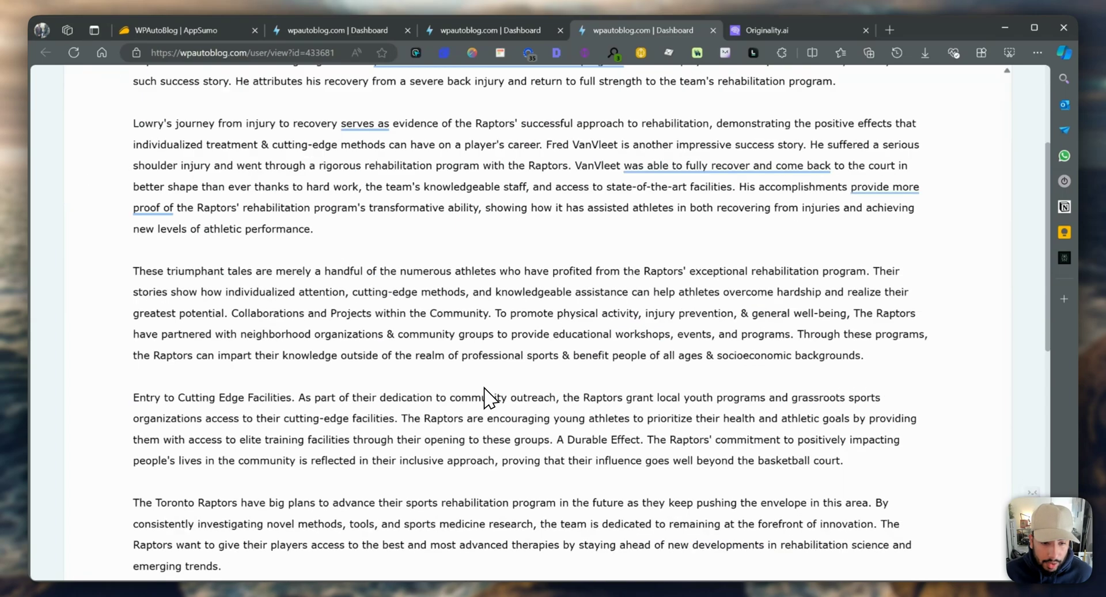
scroll(484, 397, down, 7)
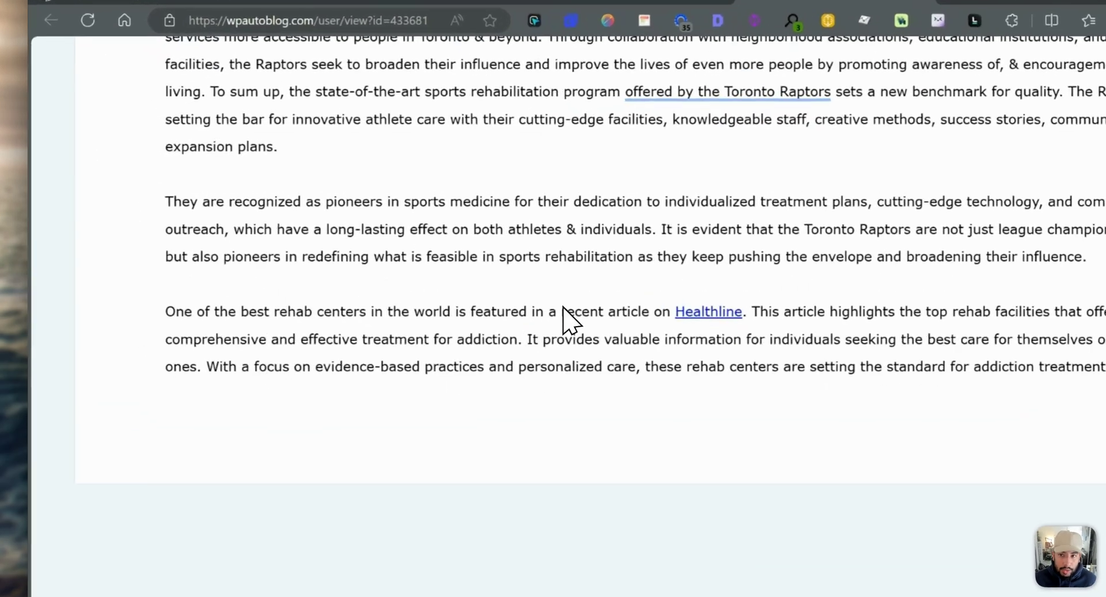
- Count the words of the whole article by pasting its full text into wordcount.com in a new tab
key(ctrl+a)
mouse_move(448, 312)
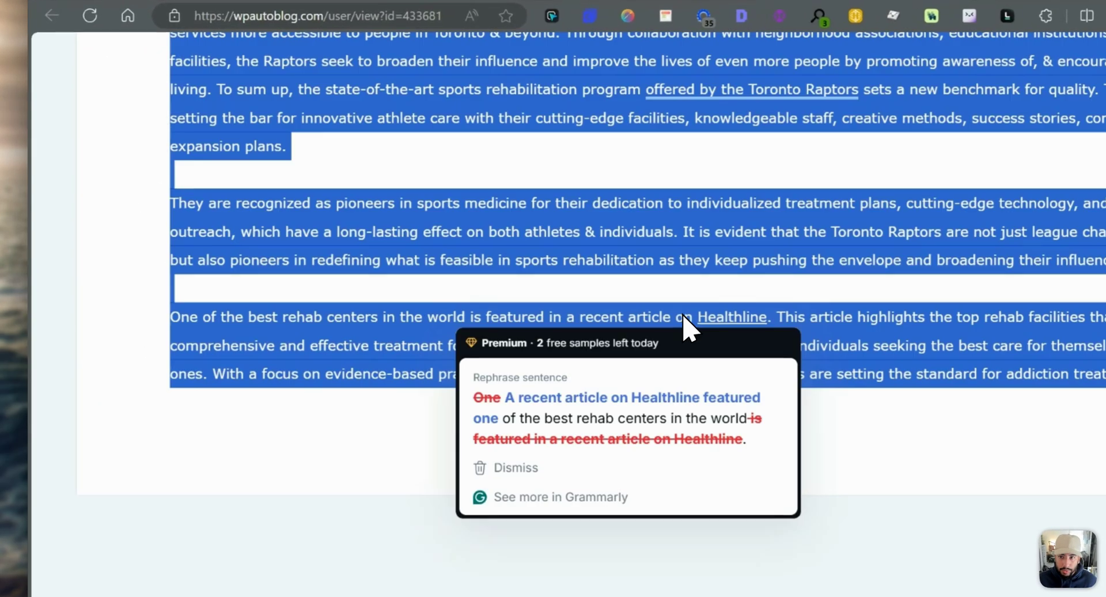
key(ctrl+t)
text(word)
key(Return)
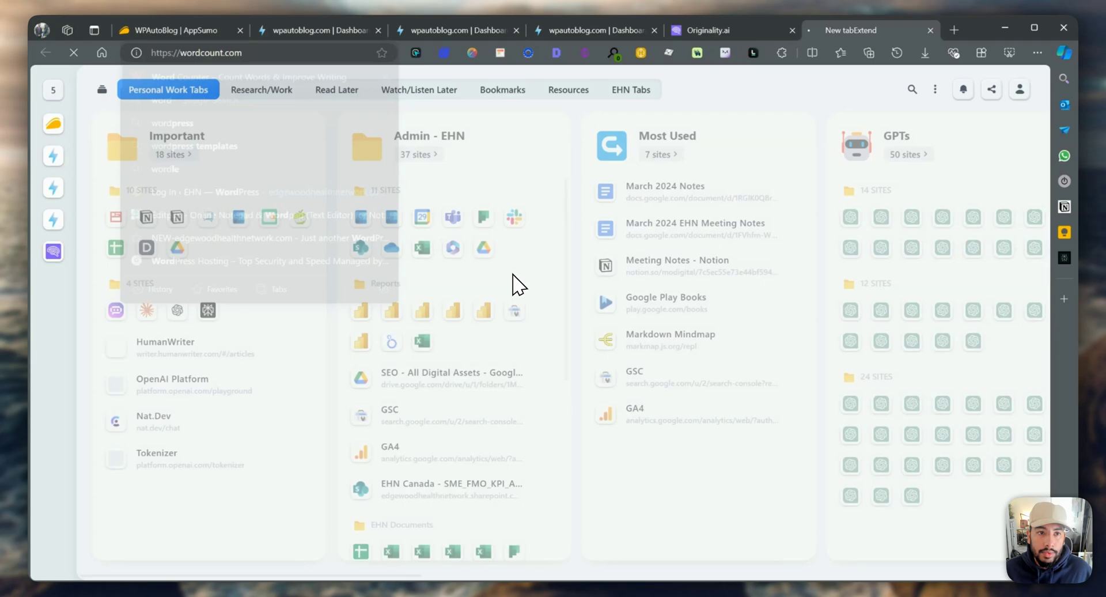
key(ctrl+v)
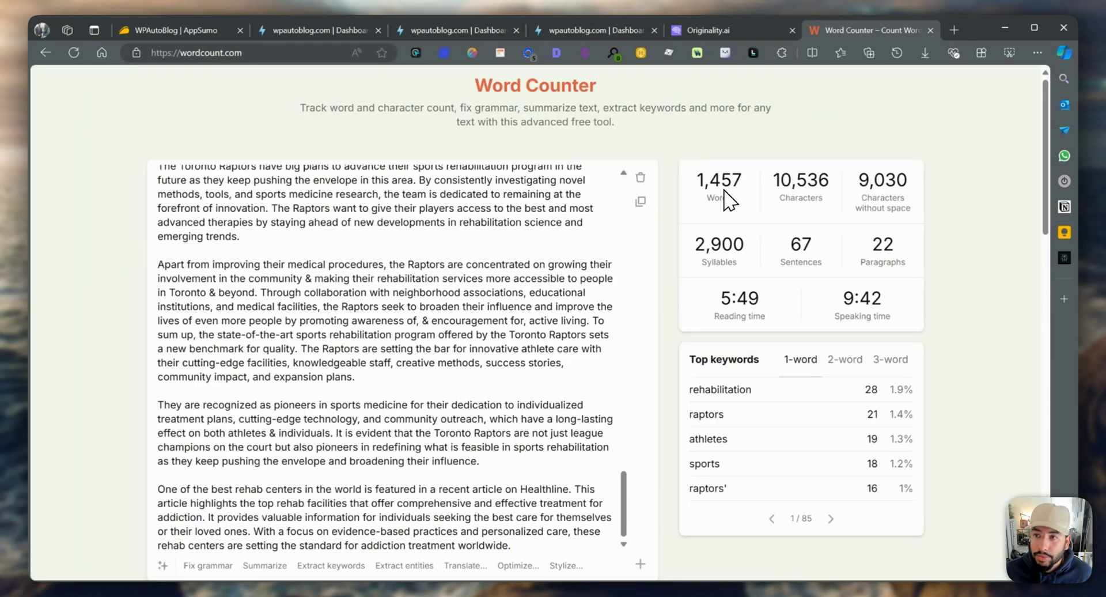
- Copy only the article's opening paragraphs, from "The Toronto Raptors are a professional basketball team" through "conditioning training areas"
key(ctrl+a)
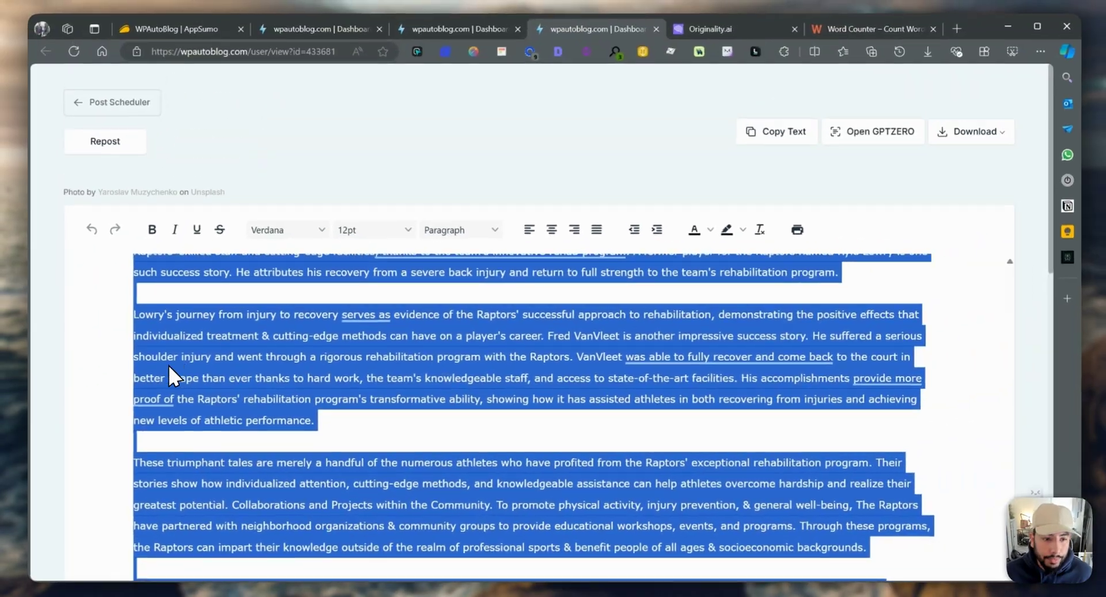
scroll(169, 365, up, 10)
scroll(160, 378, down, 5)
scroll(164, 366, up, 8)
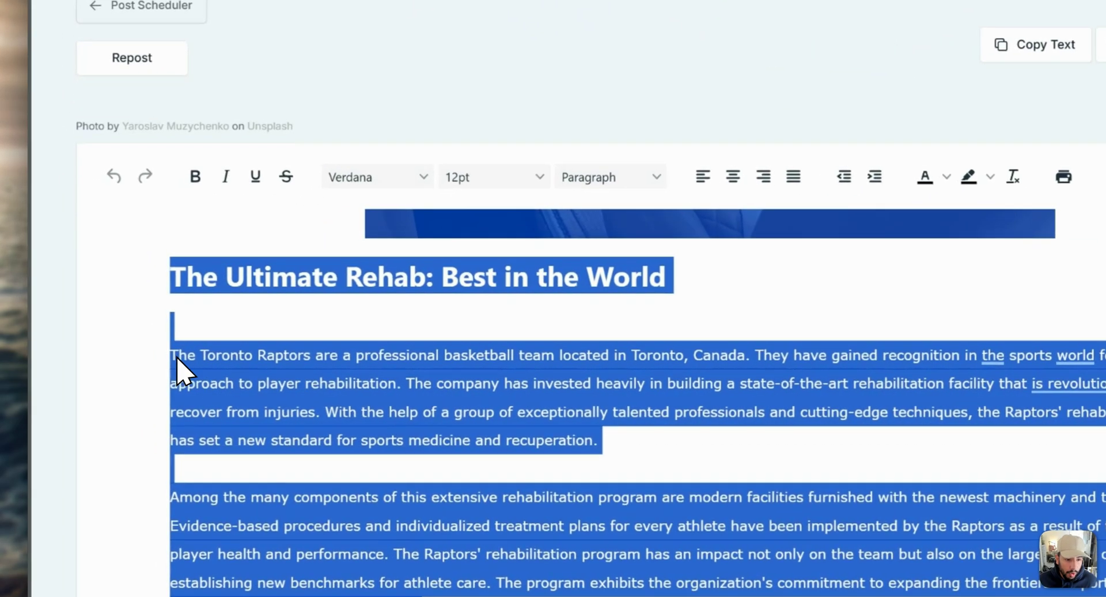
drag(175, 356, 841, 423)
key(ctrl+c)
scroll(230, 371, down, 5)
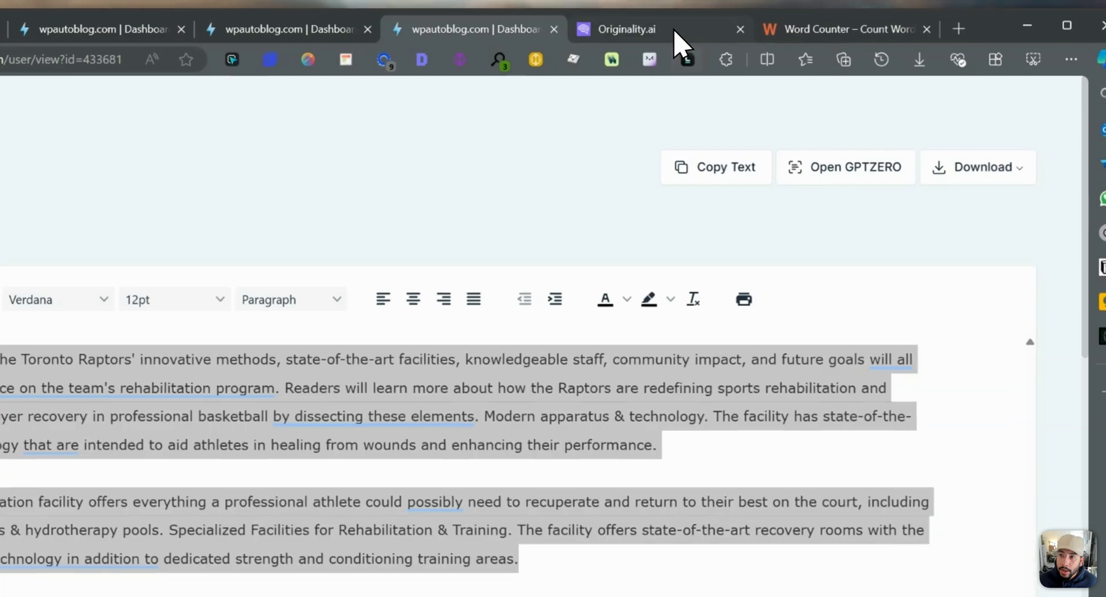
- Paste the excerpt into a new Originality.ai content scan, choose the Turbo 3.0 AI detection model and run the scan
click(675, 43)
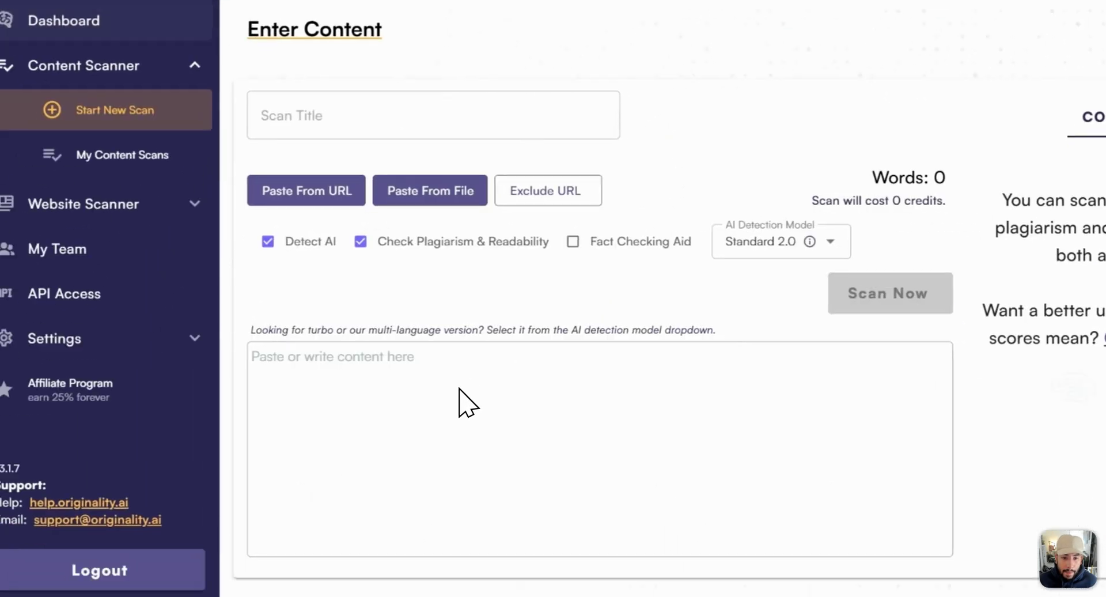
click(350, 364)
key(ctrl+v)
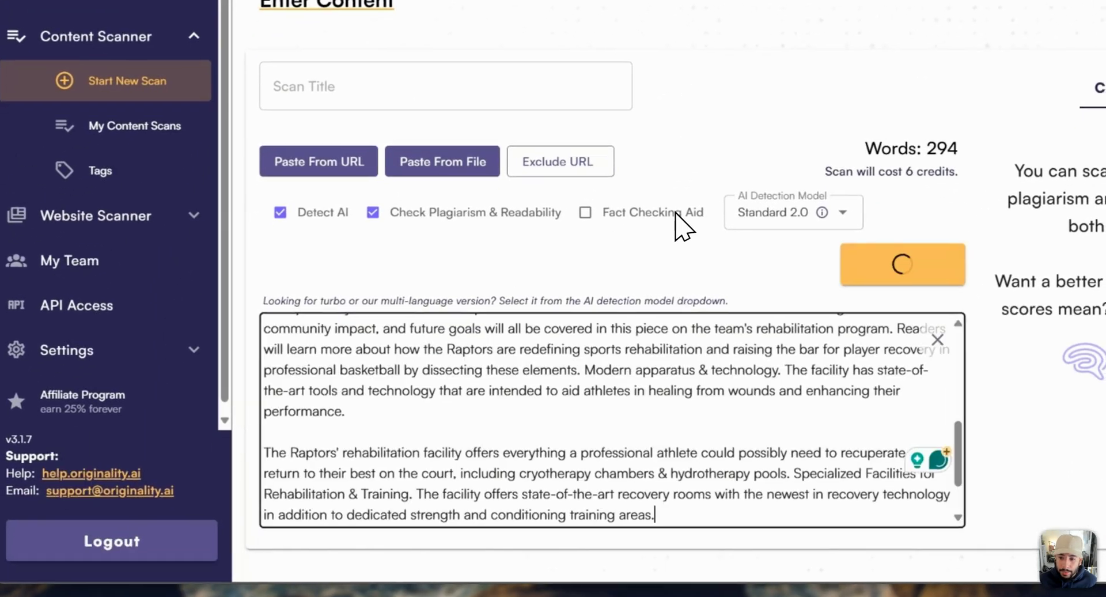
click(795, 220)
click(771, 304)
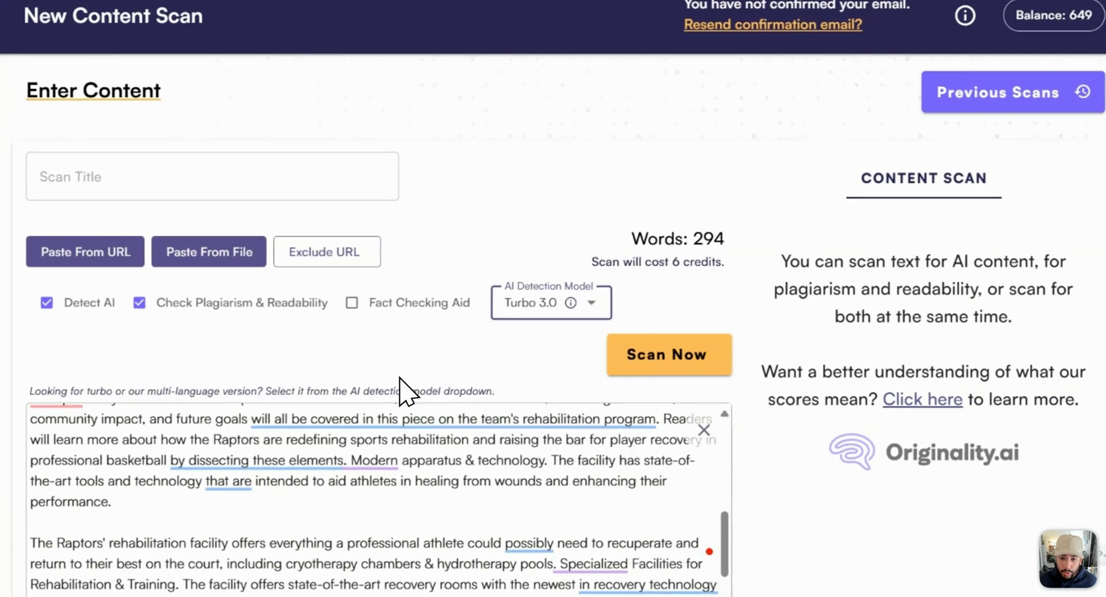
click(700, 369)
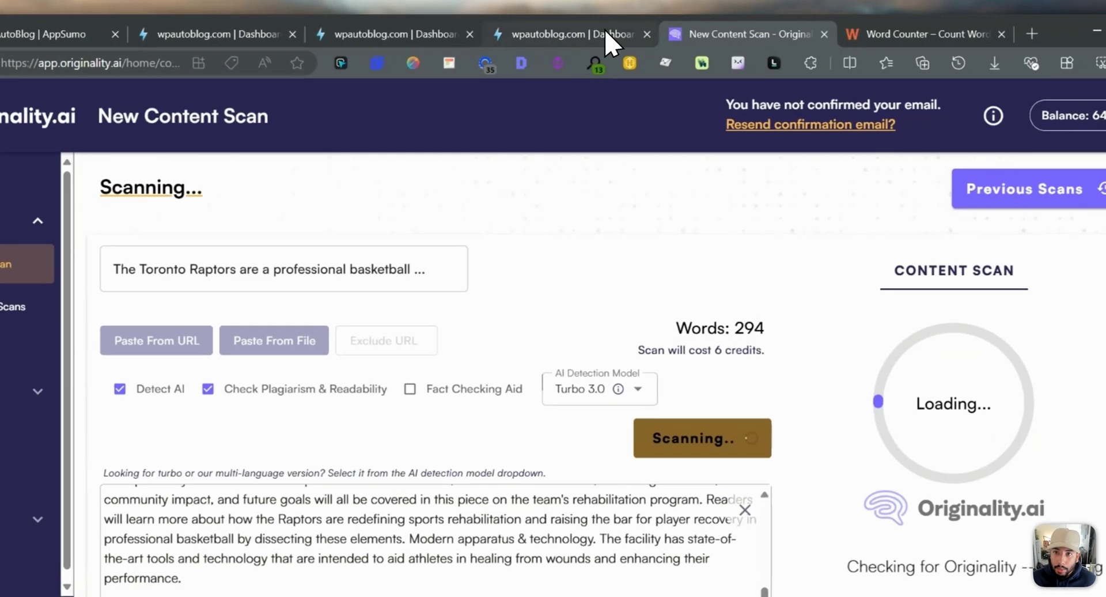
- Reread the article's opening paragraphs while the scan runs and check the AI detection score in Originality.ai
click(571, 30)
scroll(518, 231, up, 5)
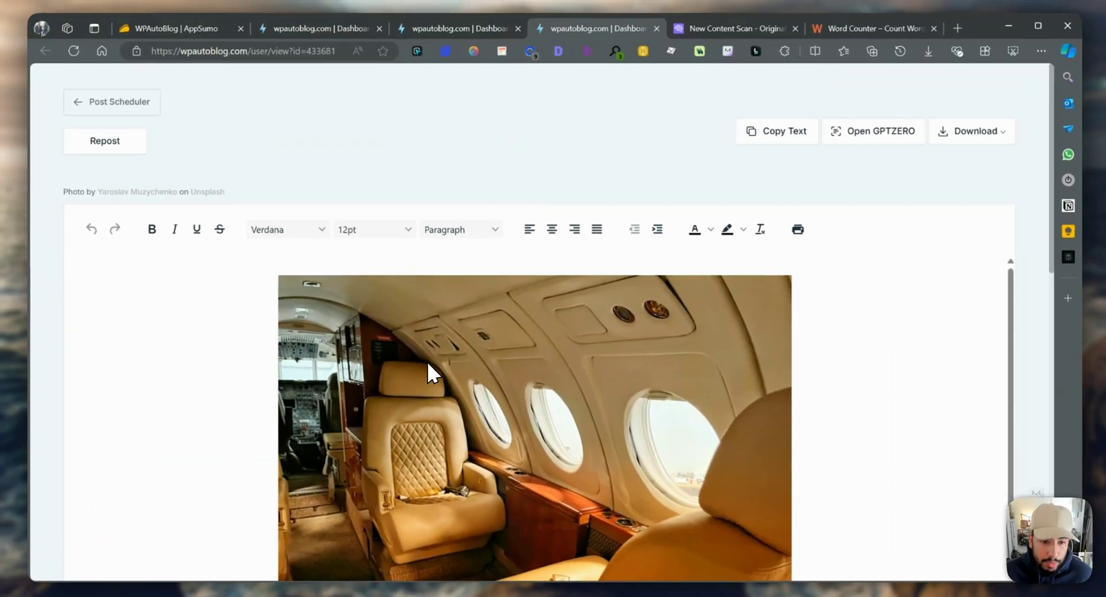
key(ctrl+a)
scroll(524, 422, down, 5)
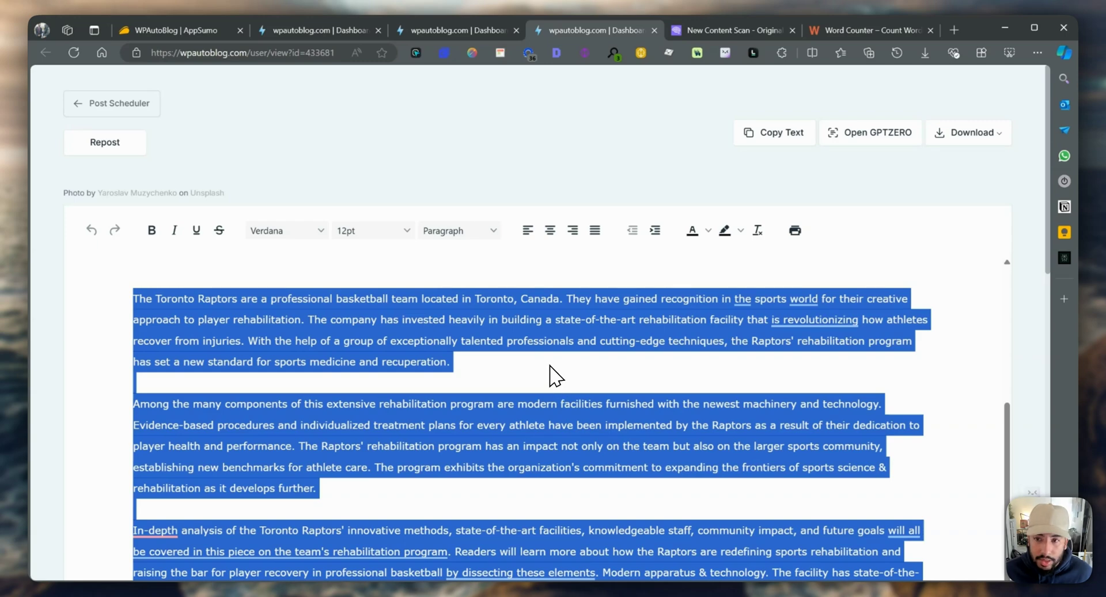
scroll(563, 382, down, 2)
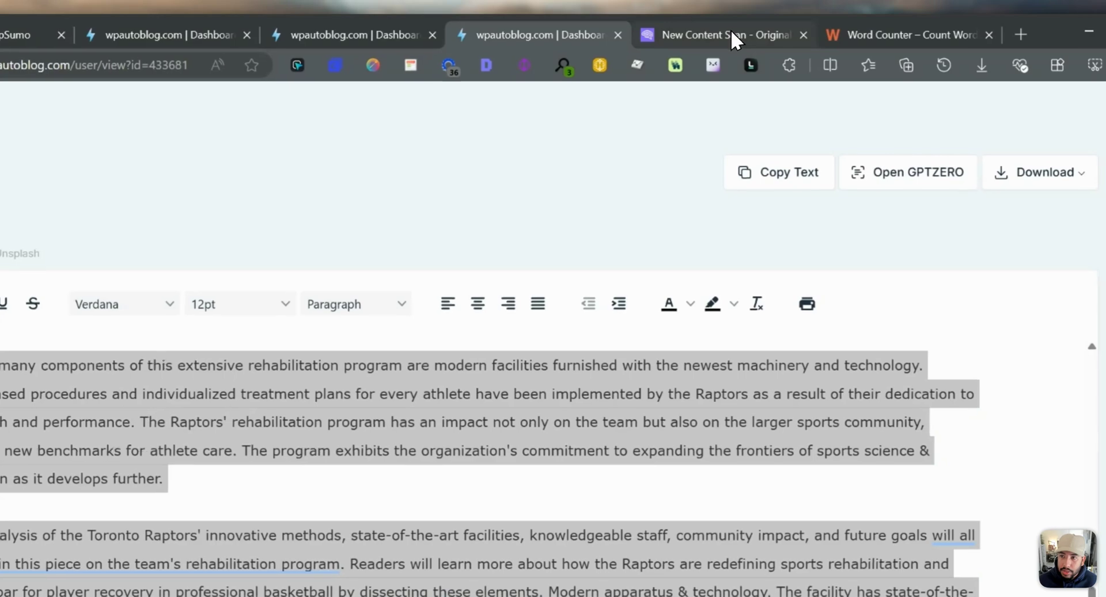
click(729, 30)
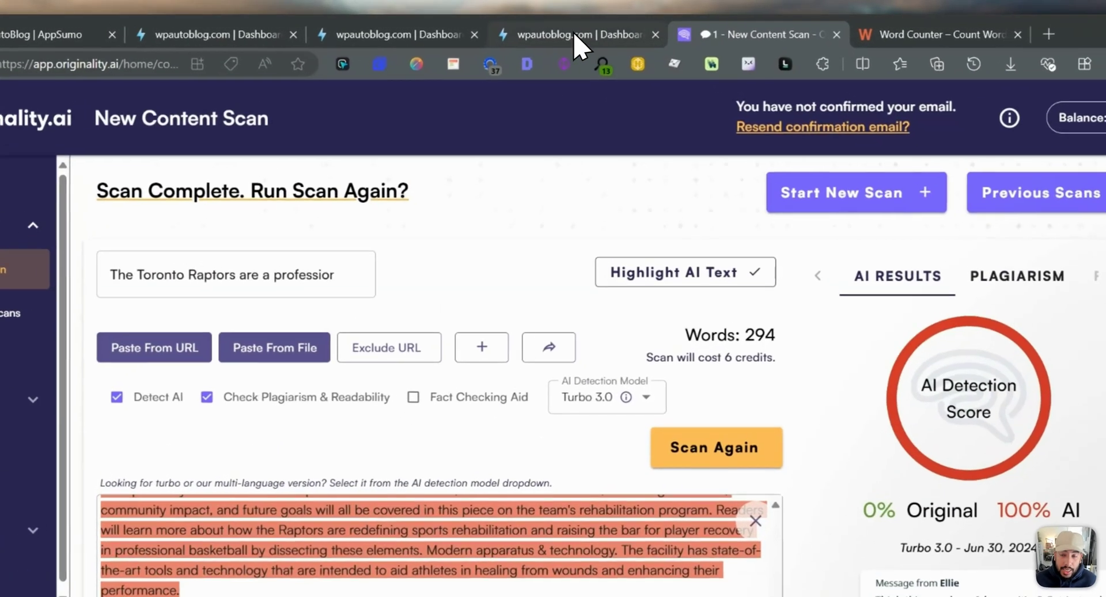
click(575, 36)
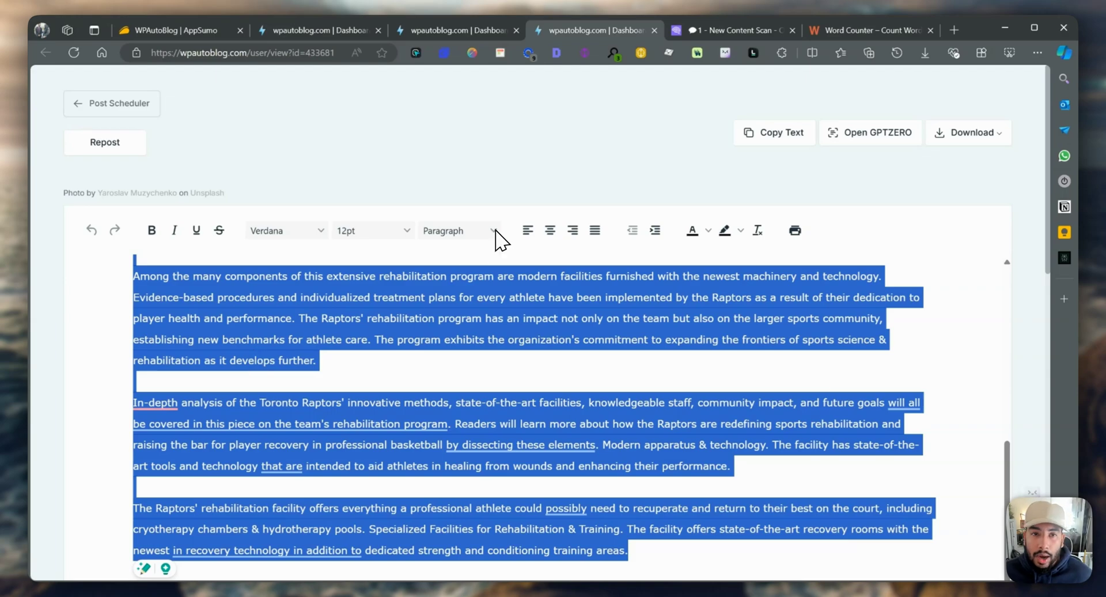
- Switch to the AppSumo deal page and read through the user reviews and the founder's replies
click(196, 29)
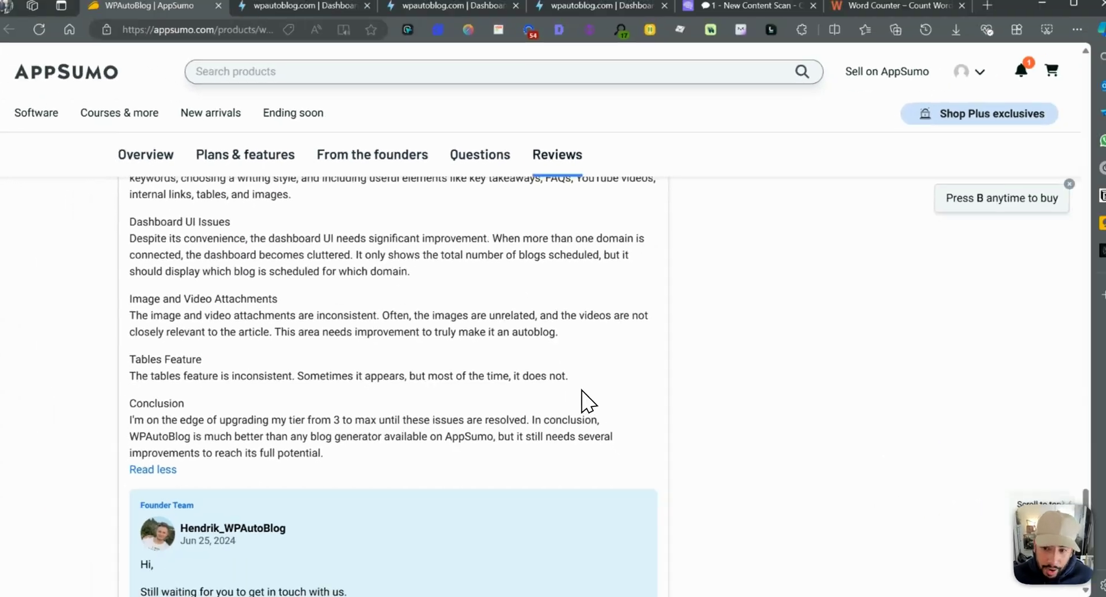
scroll(579, 398, down, 15)
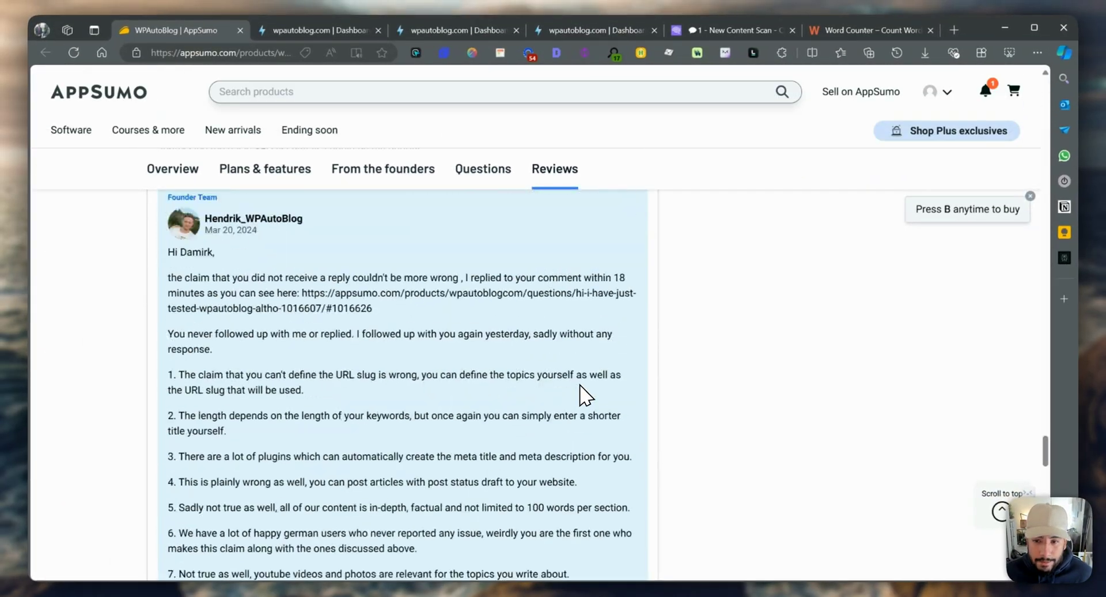
scroll(583, 390, down, 10)
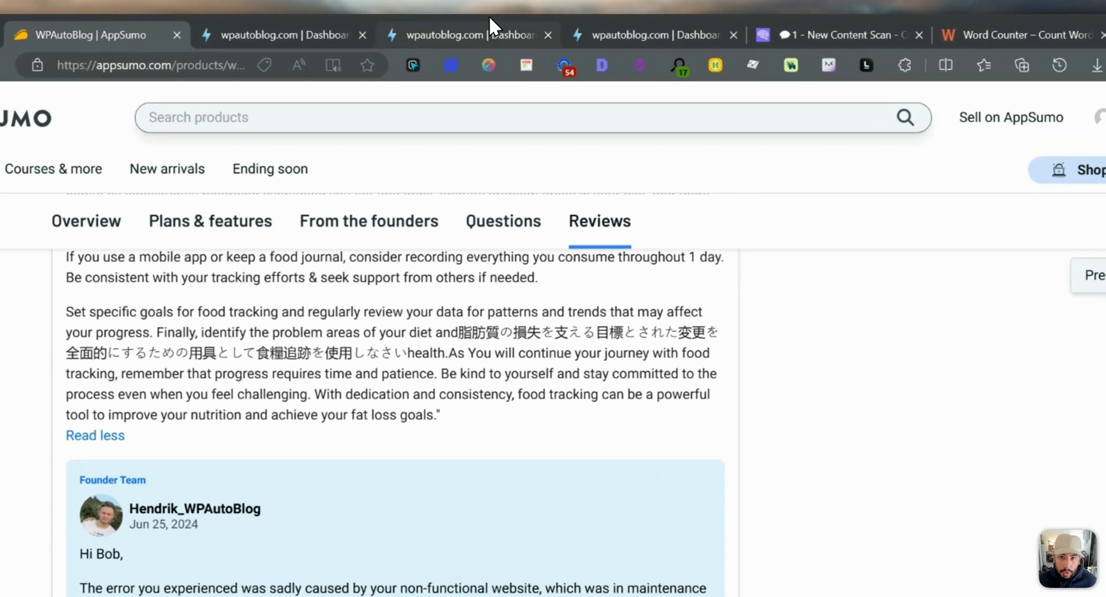
- Review the Post Scheduler's Include, Style and Ghost Mode options for generating articles
click(473, 27)
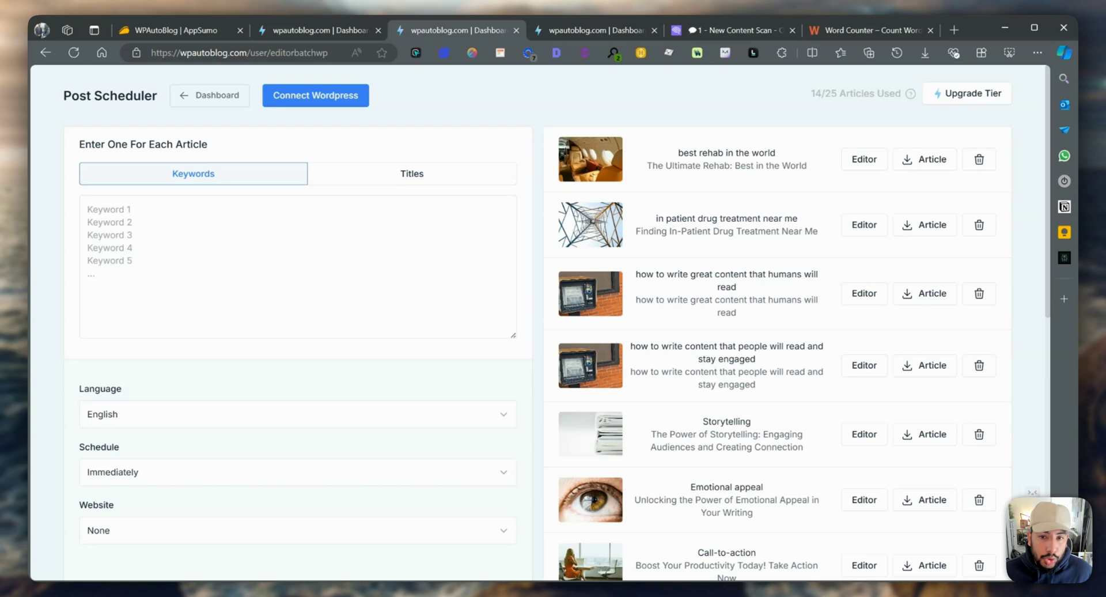
scroll(264, 307, down, 4)
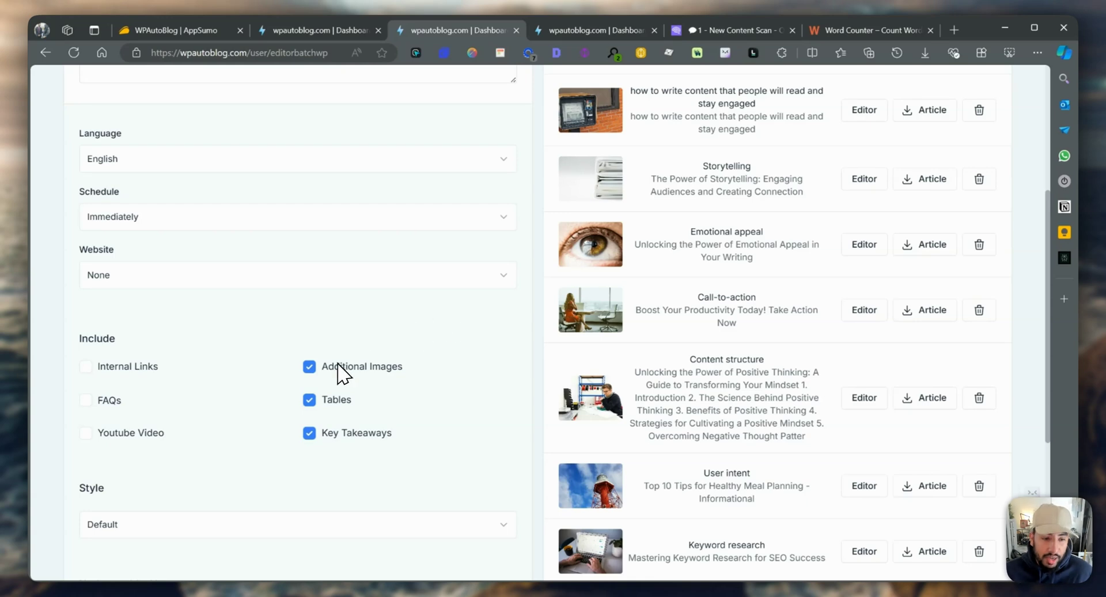
scroll(230, 458, down, 4)
click(180, 267)
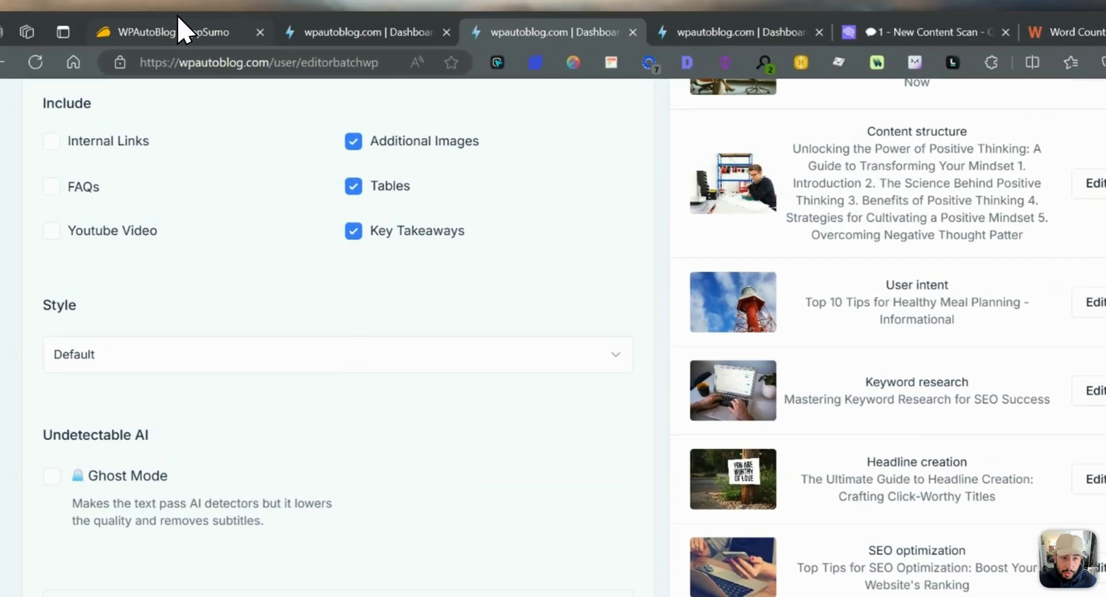
- Go back to the AppSumo deal page and compare the prices and features of Plans 1, 2 and 3
click(180, 29)
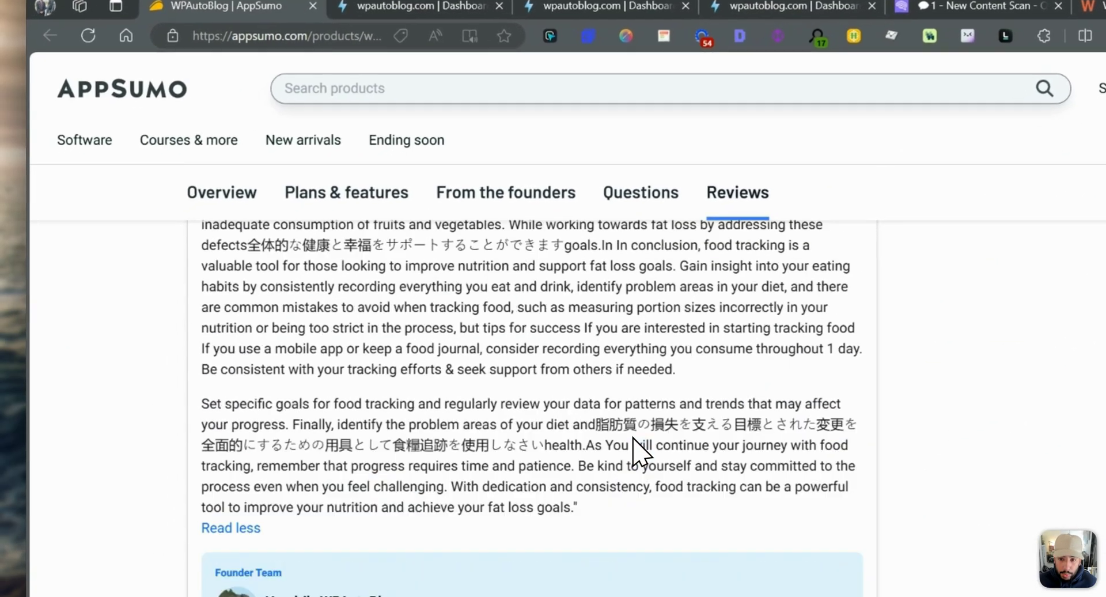
scroll(640, 453, up, 15)
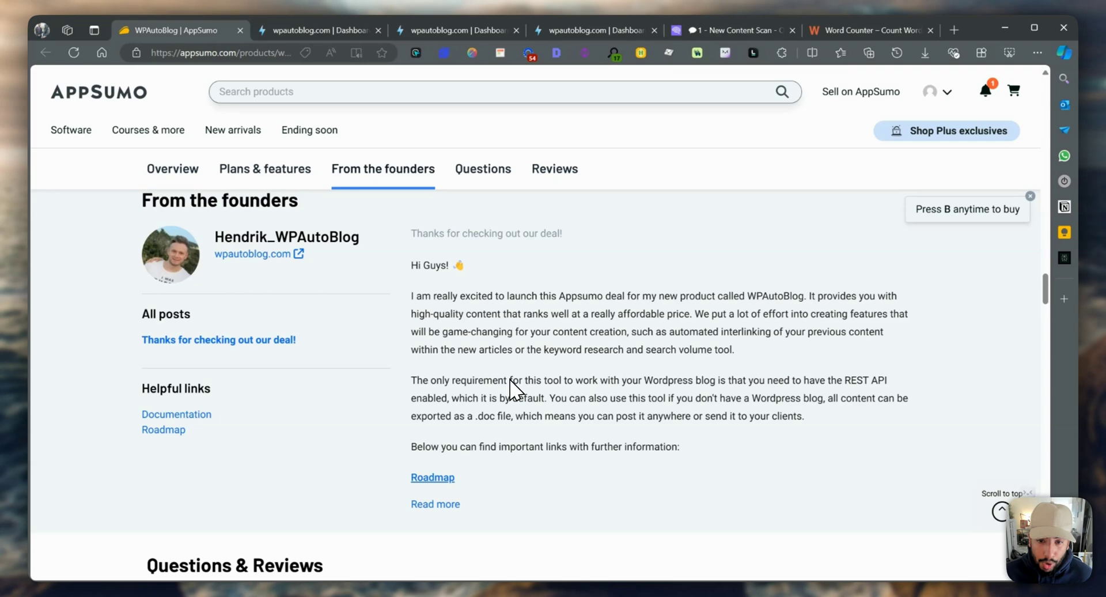
scroll(510, 389, up, 6)
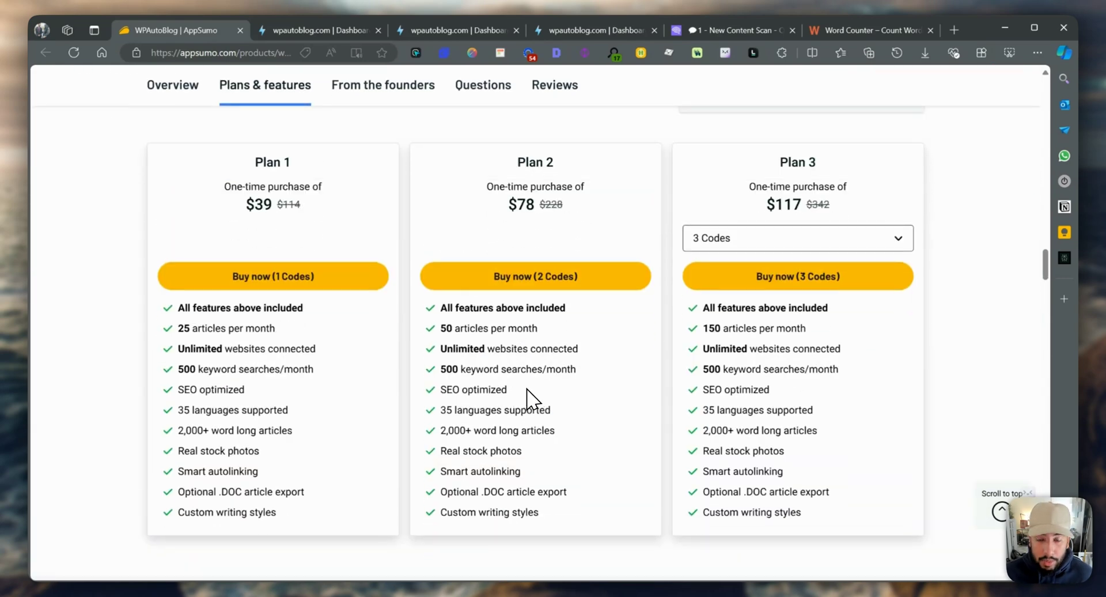
scroll(526, 395, down, 1)
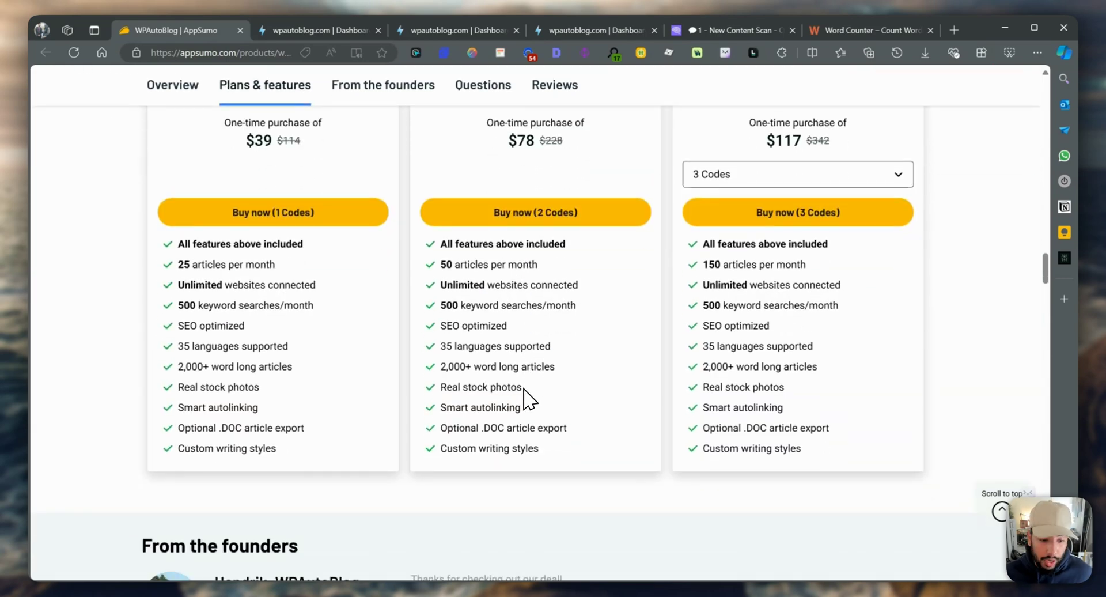